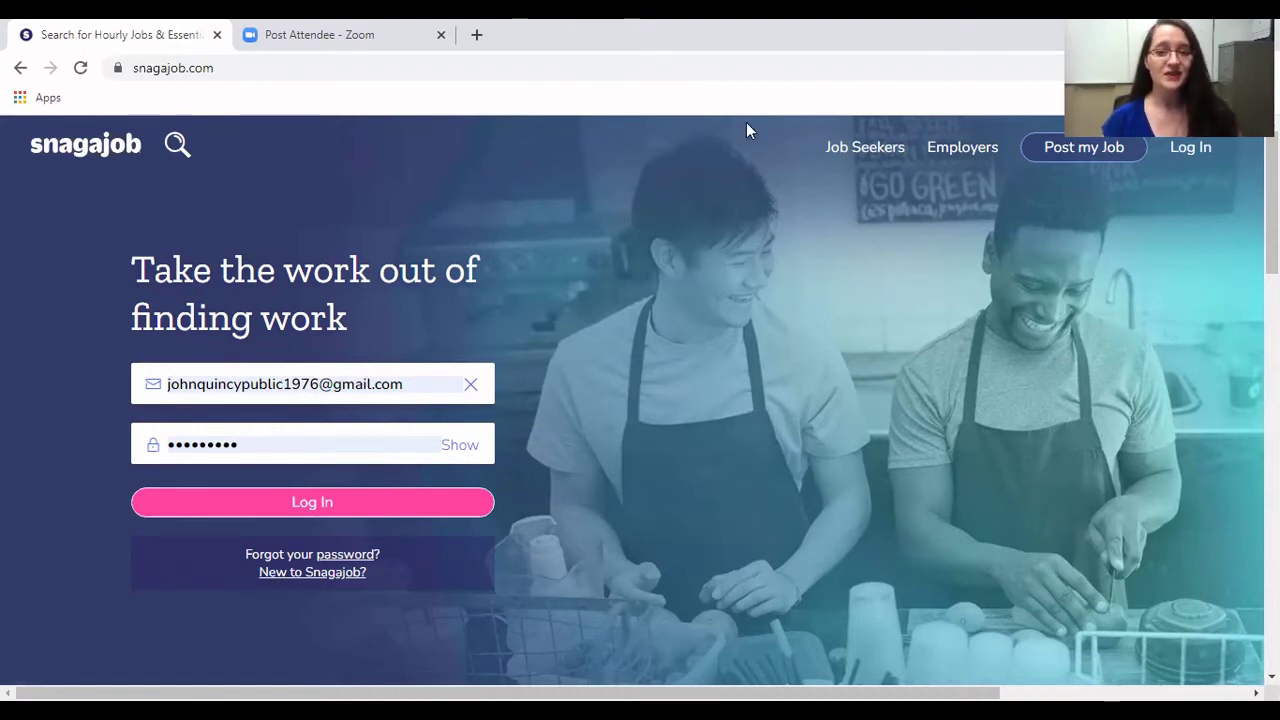
Step: Open the job seekers' job finder and set the location to Baton Rouge, LA with a 20 miles radius
mouse_move(886, 157)
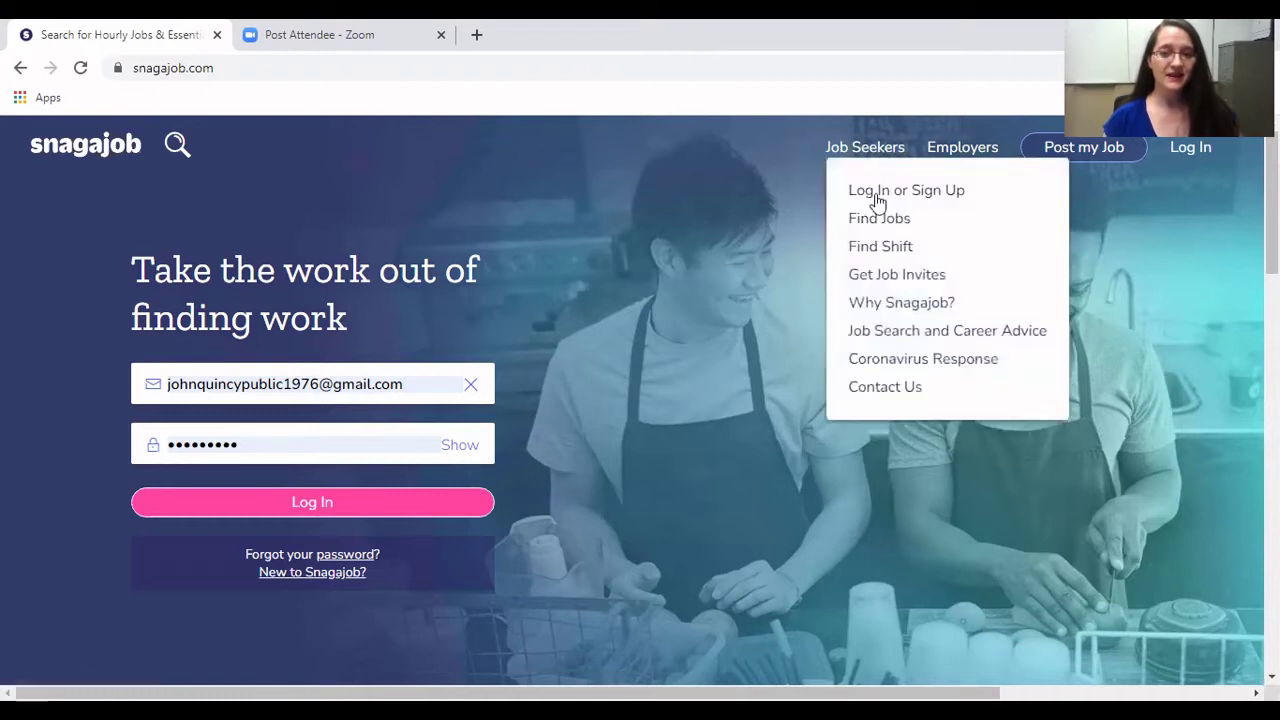
left_click(866, 221)
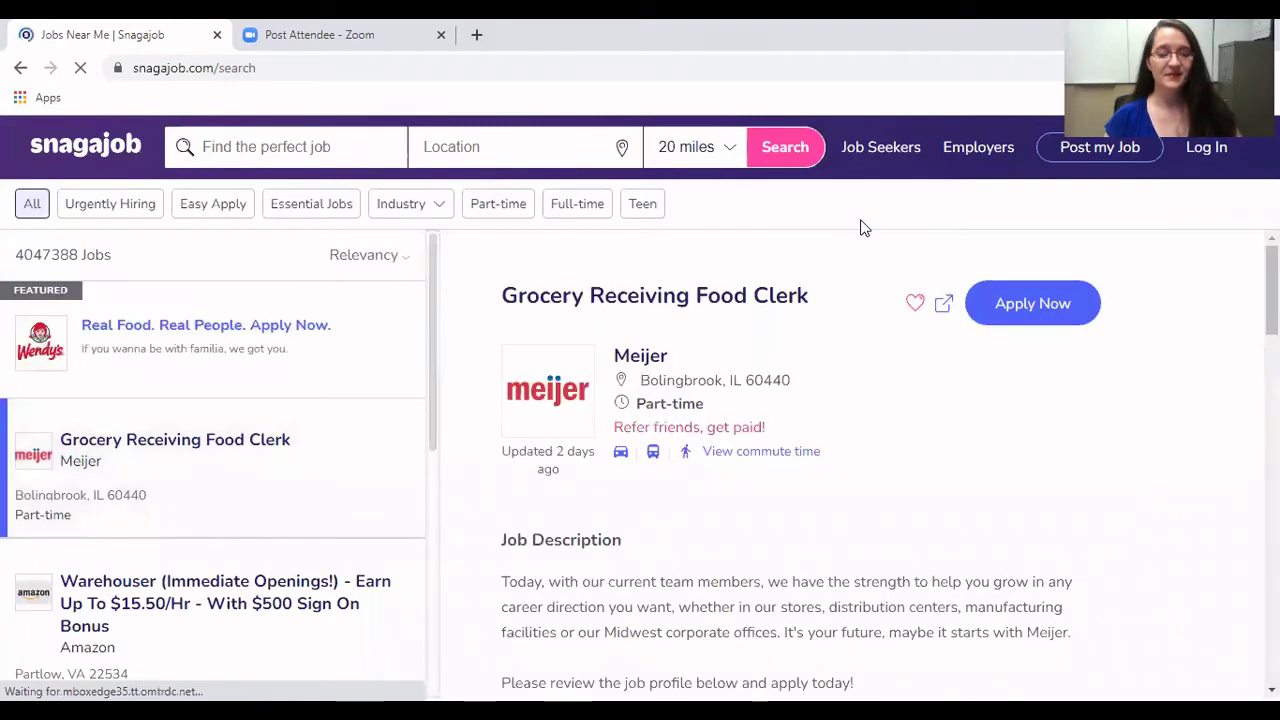
left_click(506, 153)
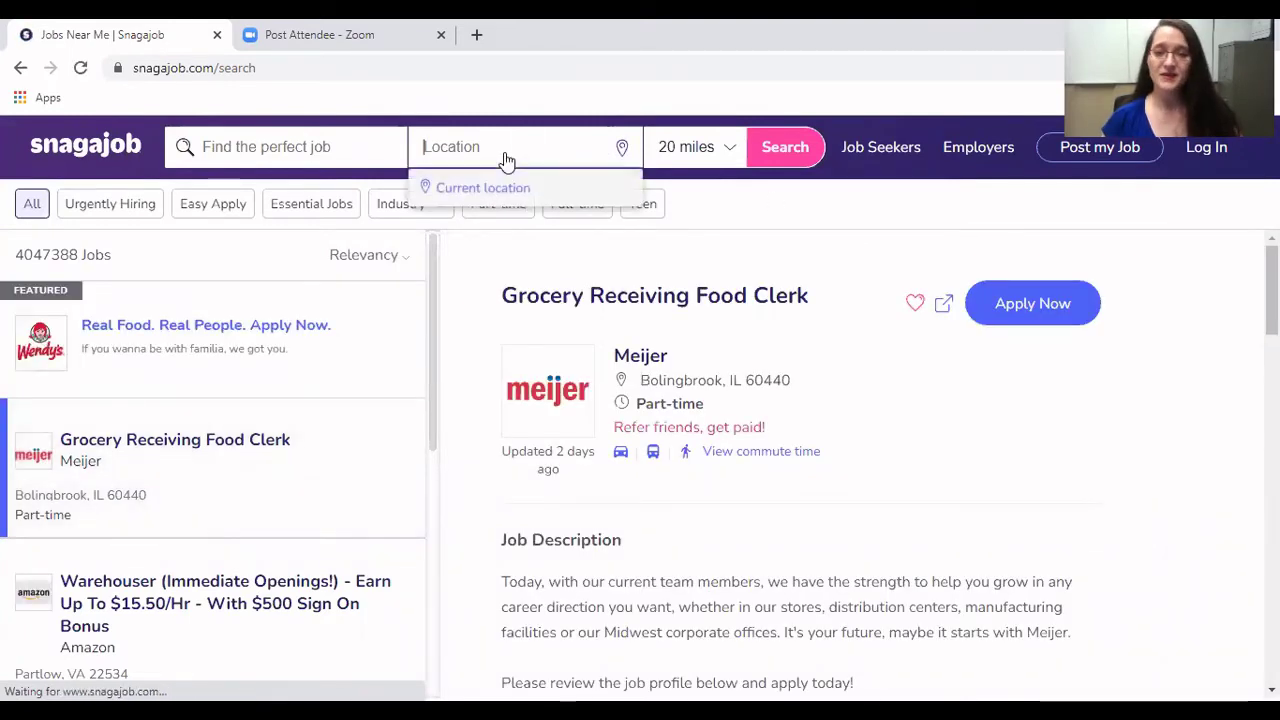
type("ba")
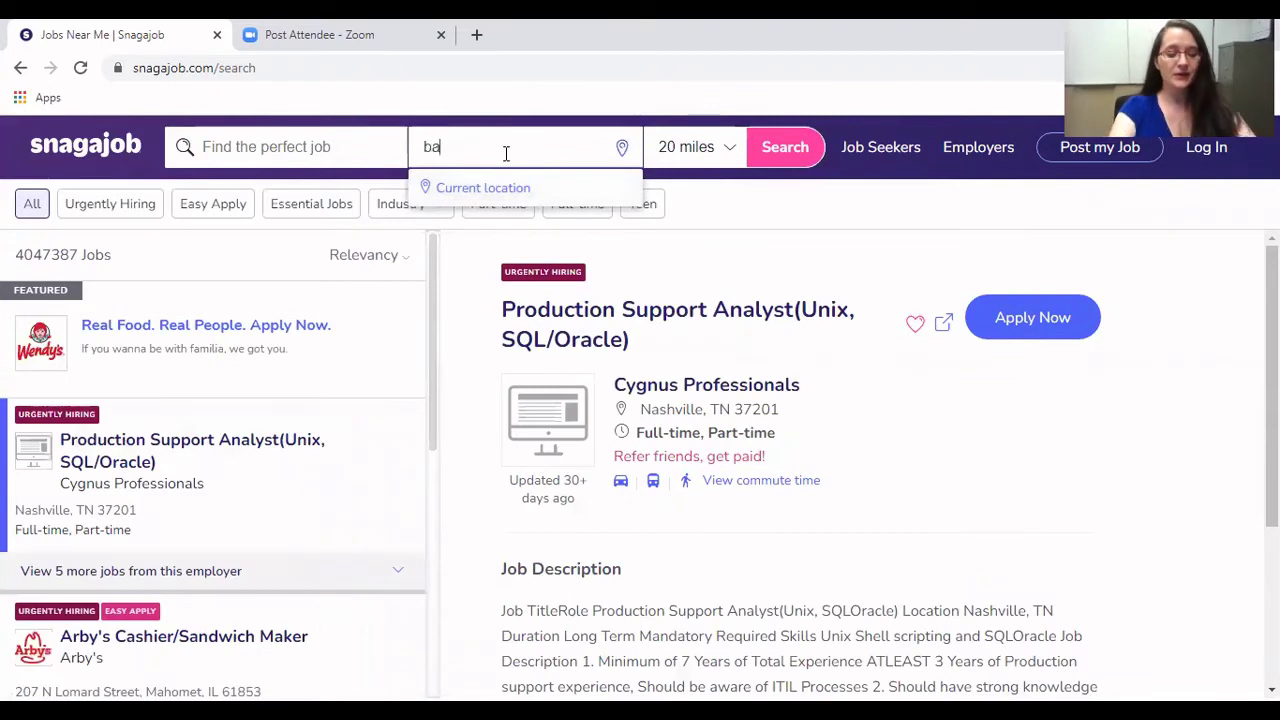
type("ton rouge")
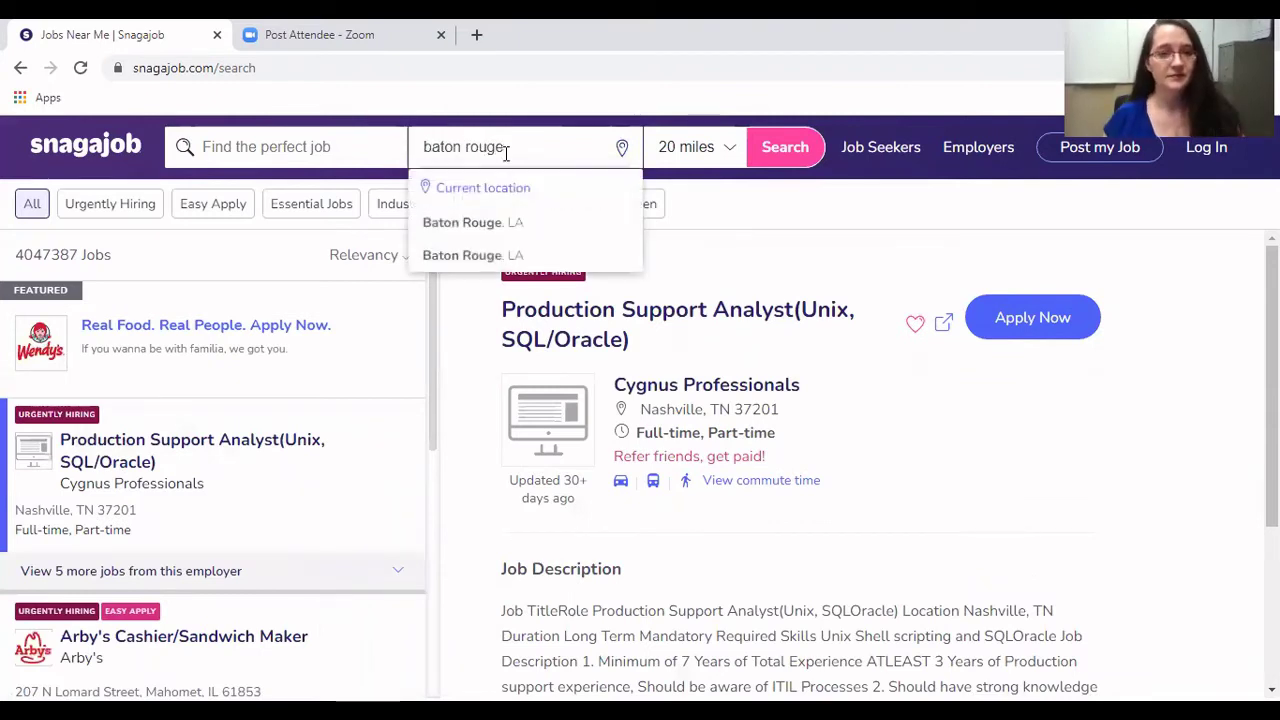
left_click(488, 224)
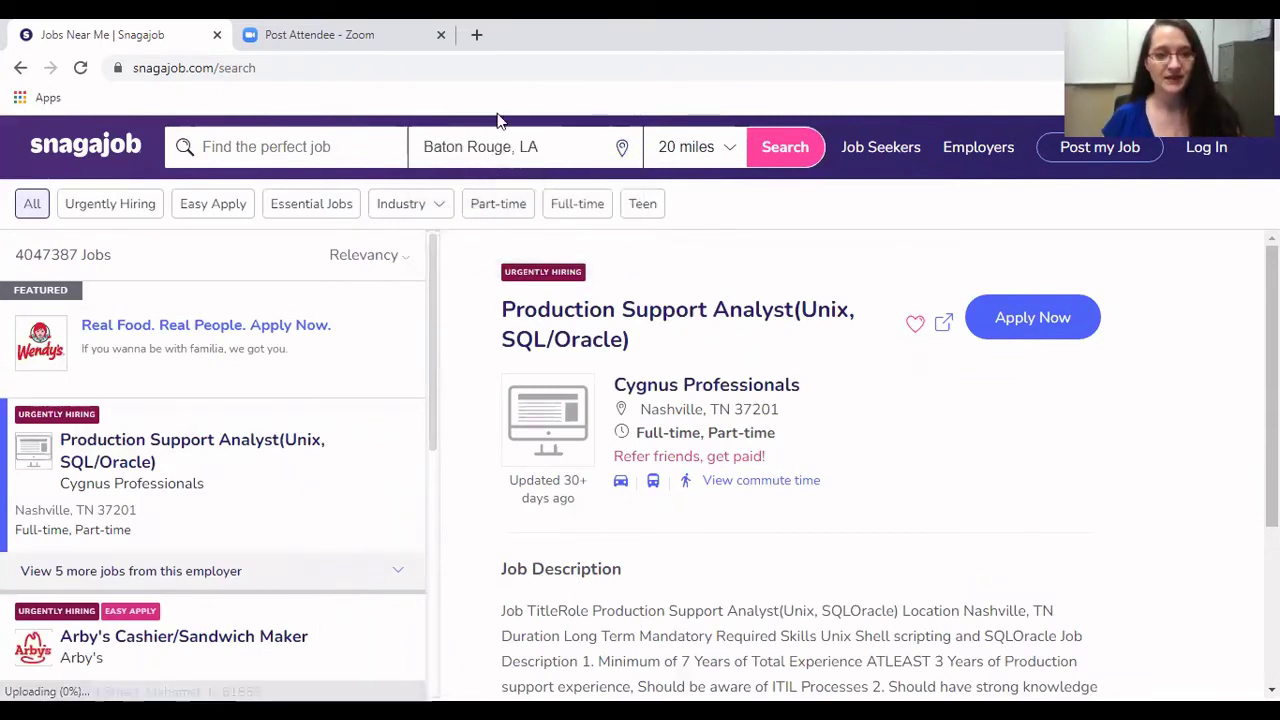
left_click(730, 150)
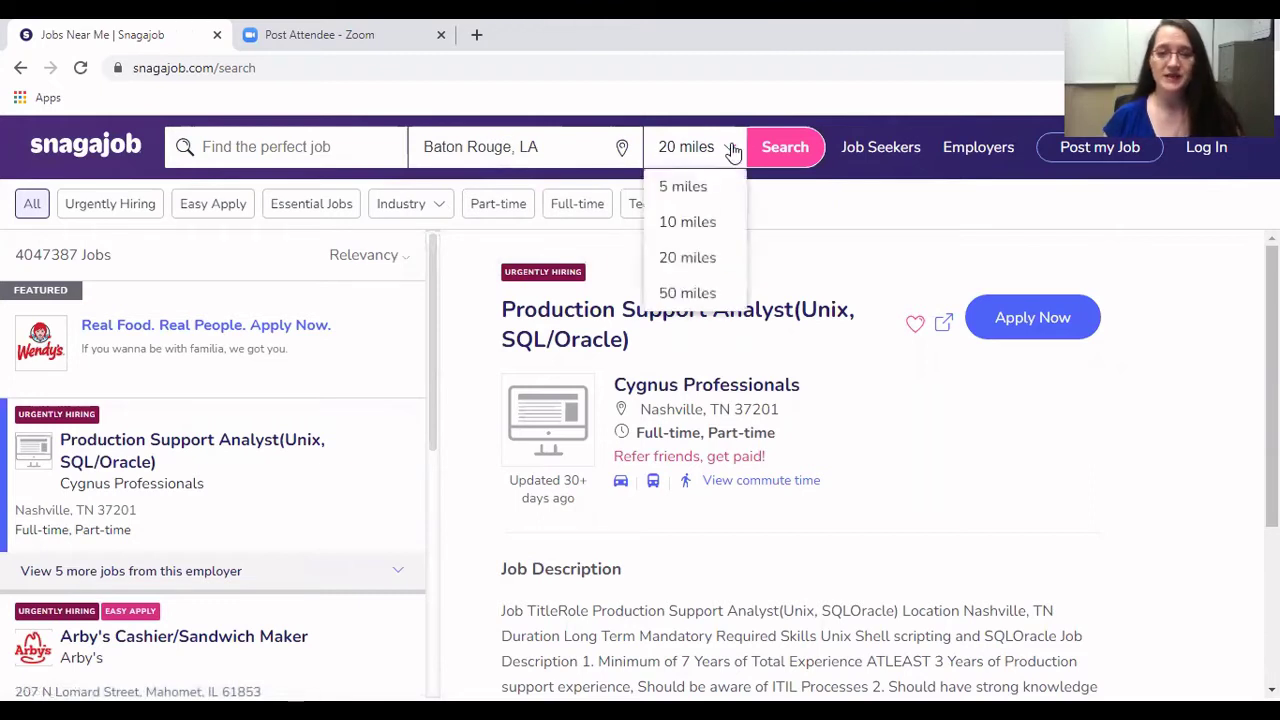
left_click(702, 258)
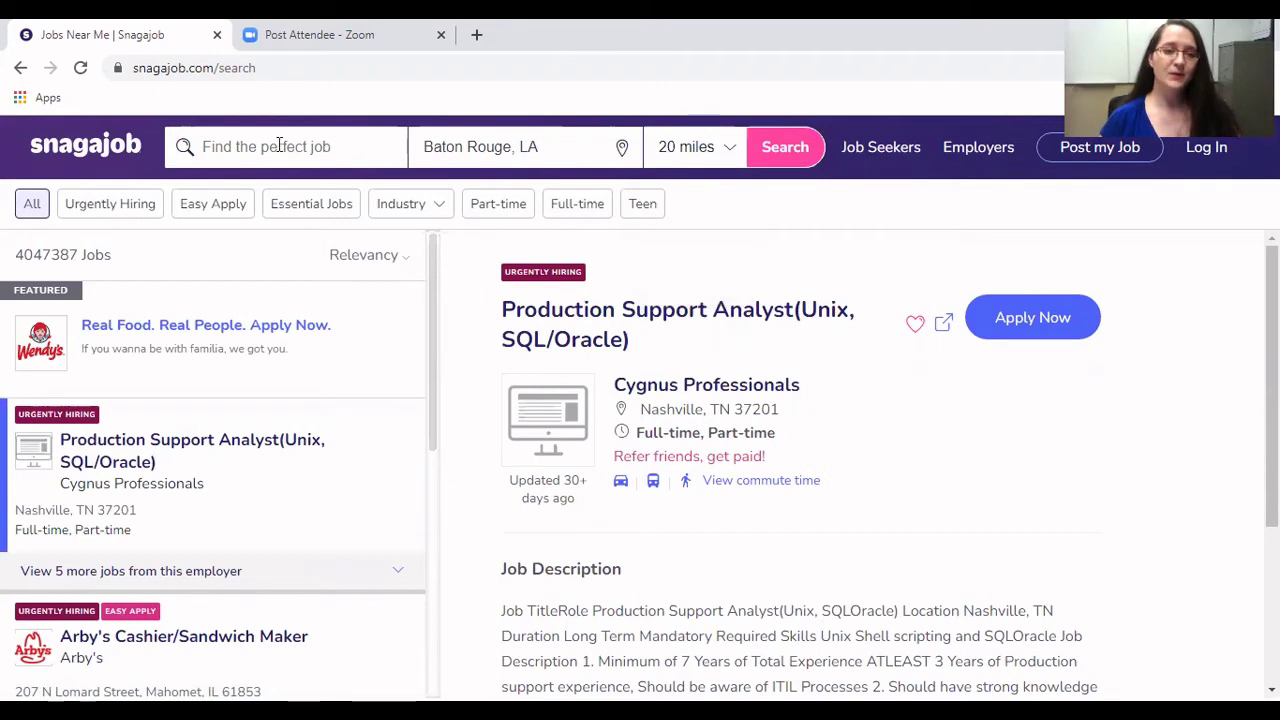
Step: Search for jobs with the high-demand Customer Service suggestion and reload the results page
left_click(206, 148)
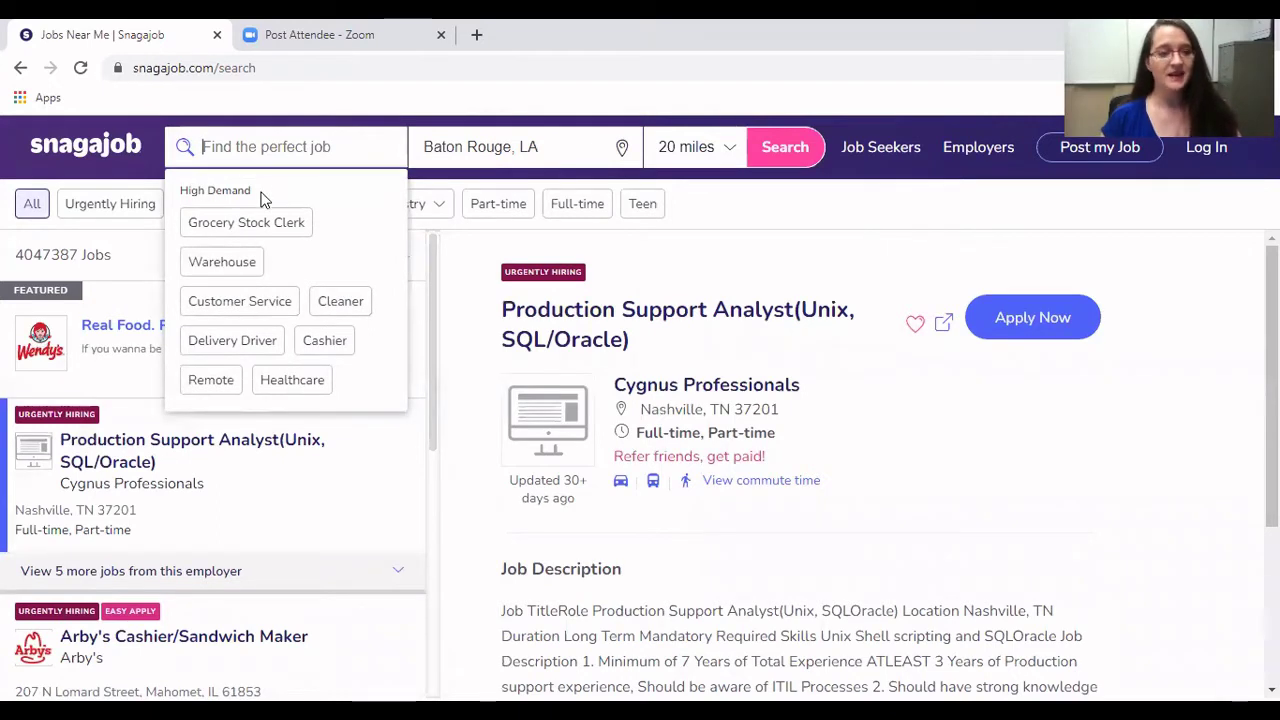
left_click(240, 301)
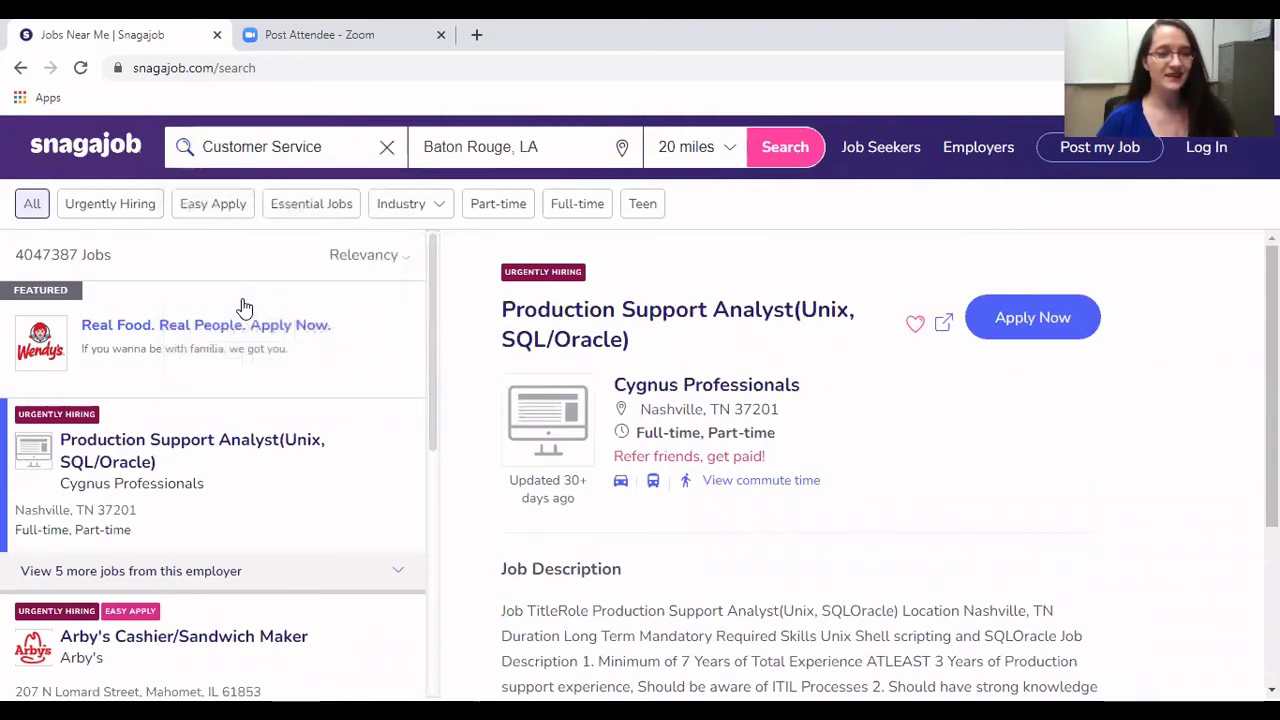
left_click(812, 147)
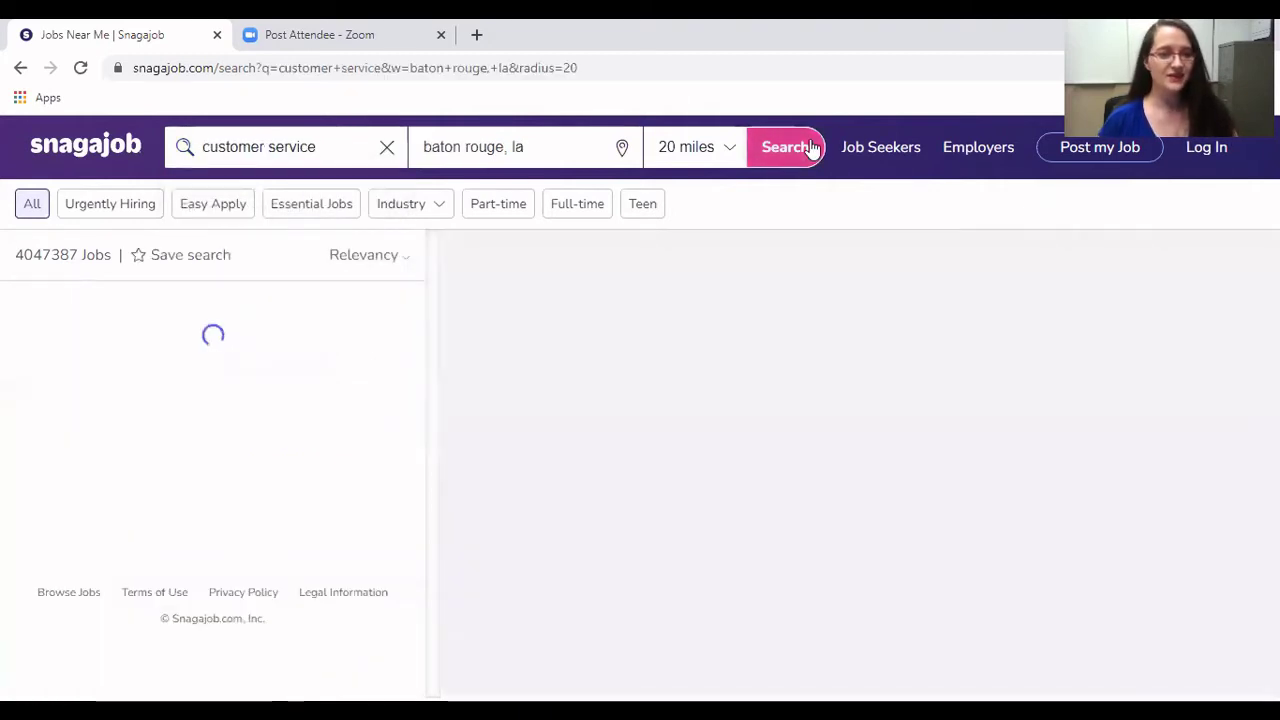
left_click(79, 69)
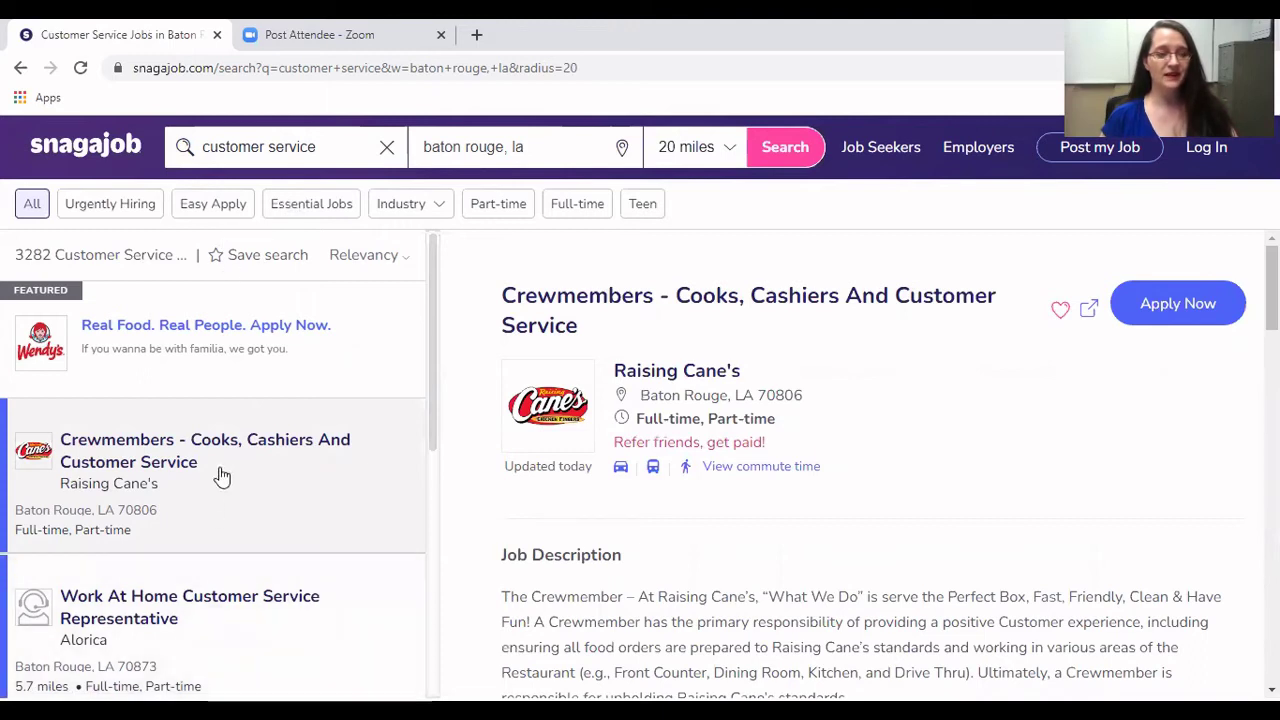
Step: View Alorica's Work At Home Customer Service Representative listing and EF English First's Teach English In China listing
scroll(208, 405, "down", 1)
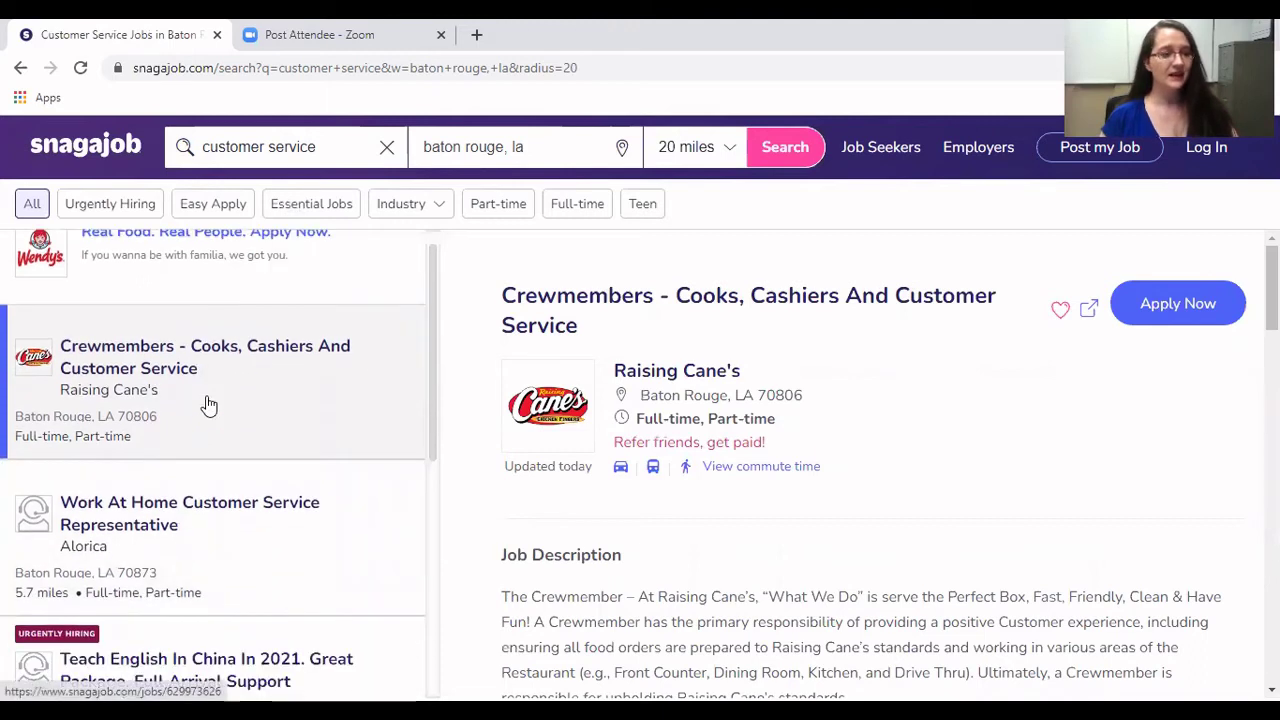
scroll(203, 393, "down", 2)
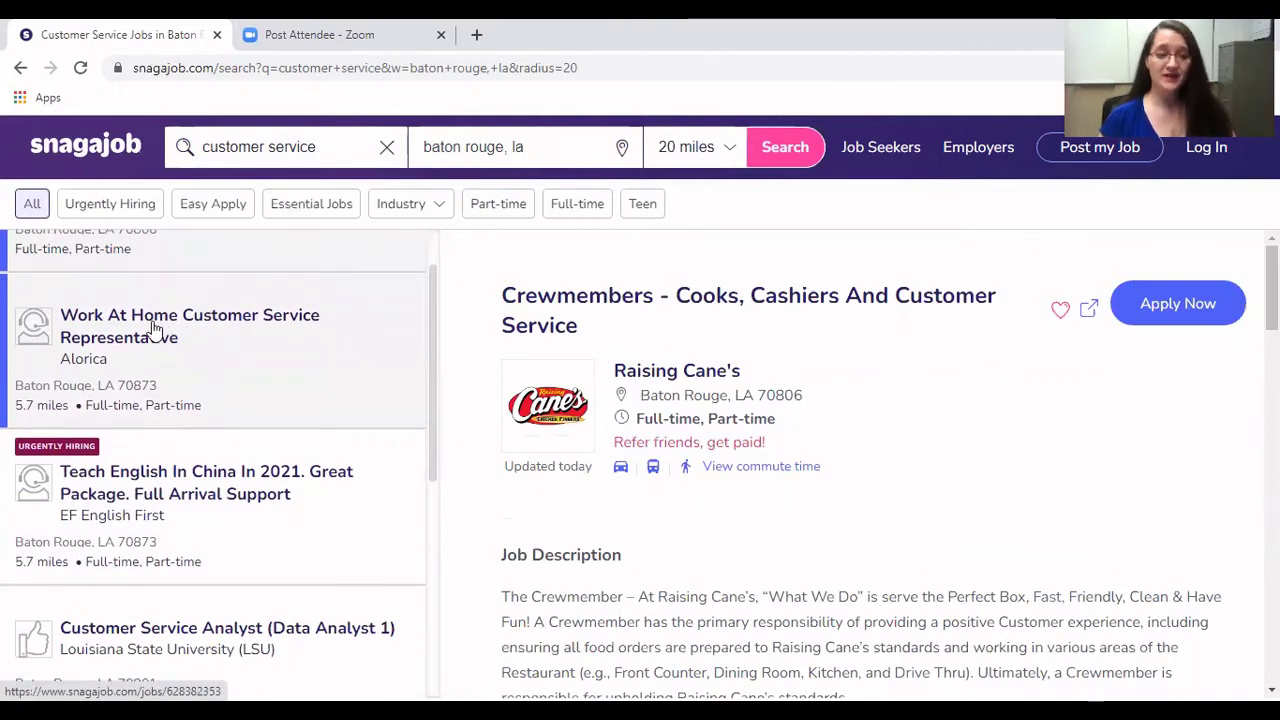
left_click(155, 328)
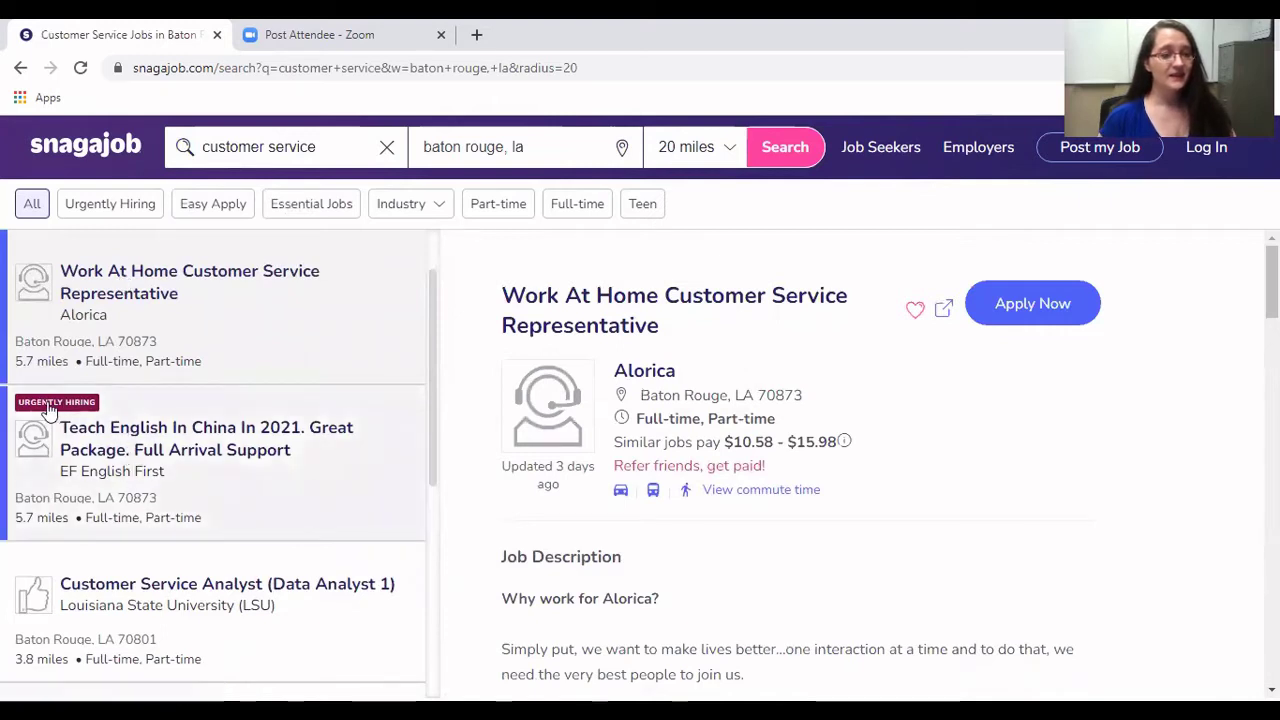
left_click(232, 446)
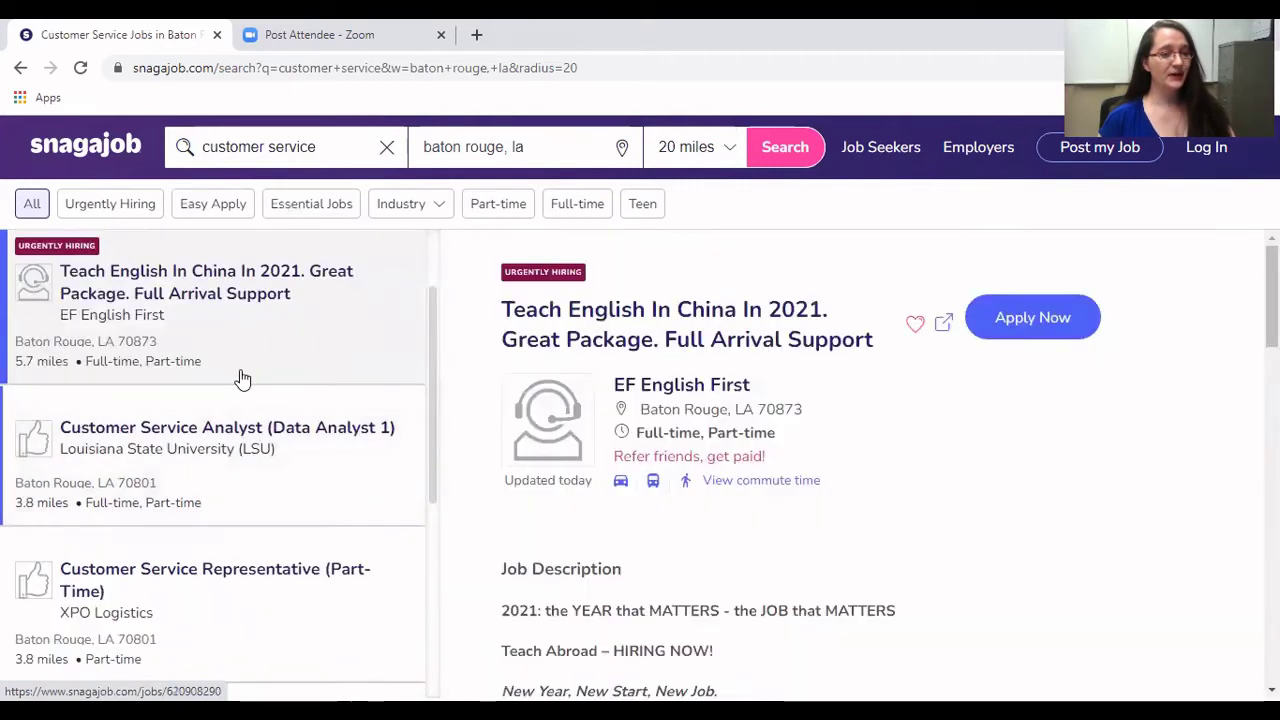
Step: Reopen Alorica's Work At Home Customer Service Representative listing and examine its similar-jobs pay range
scroll(241, 378, "up", 1)
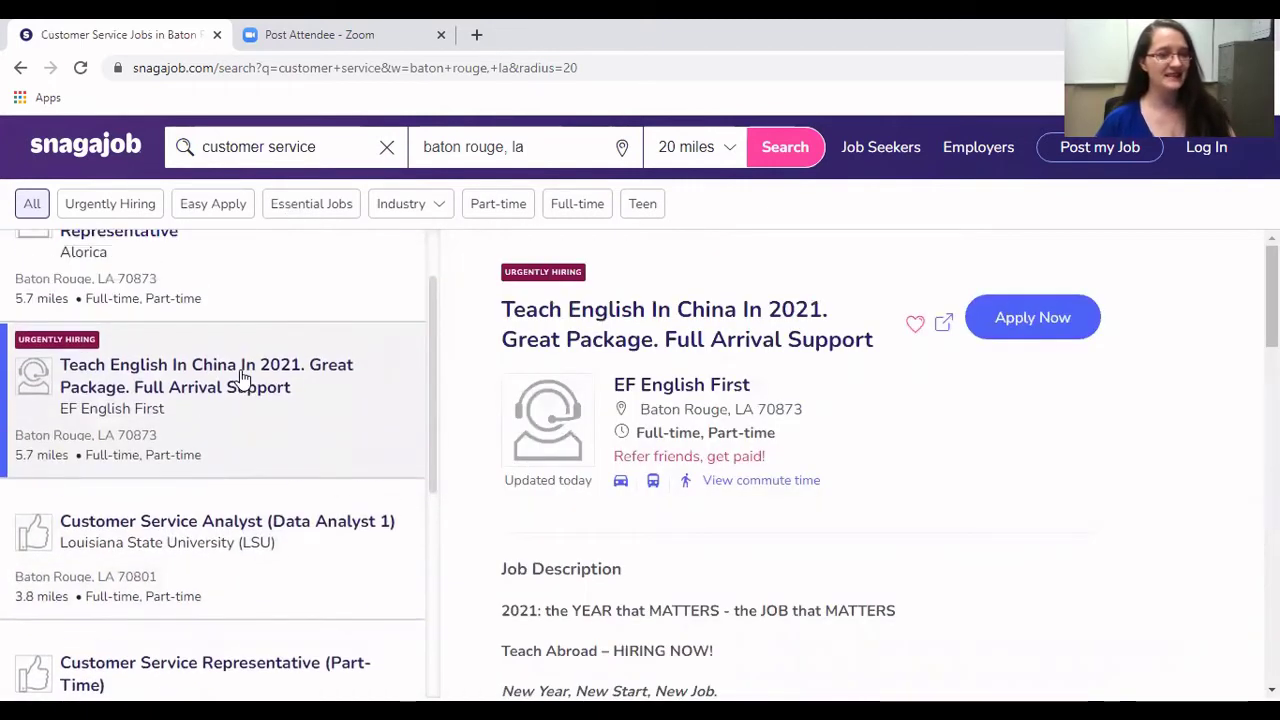
scroll(240, 376, "up", 1)
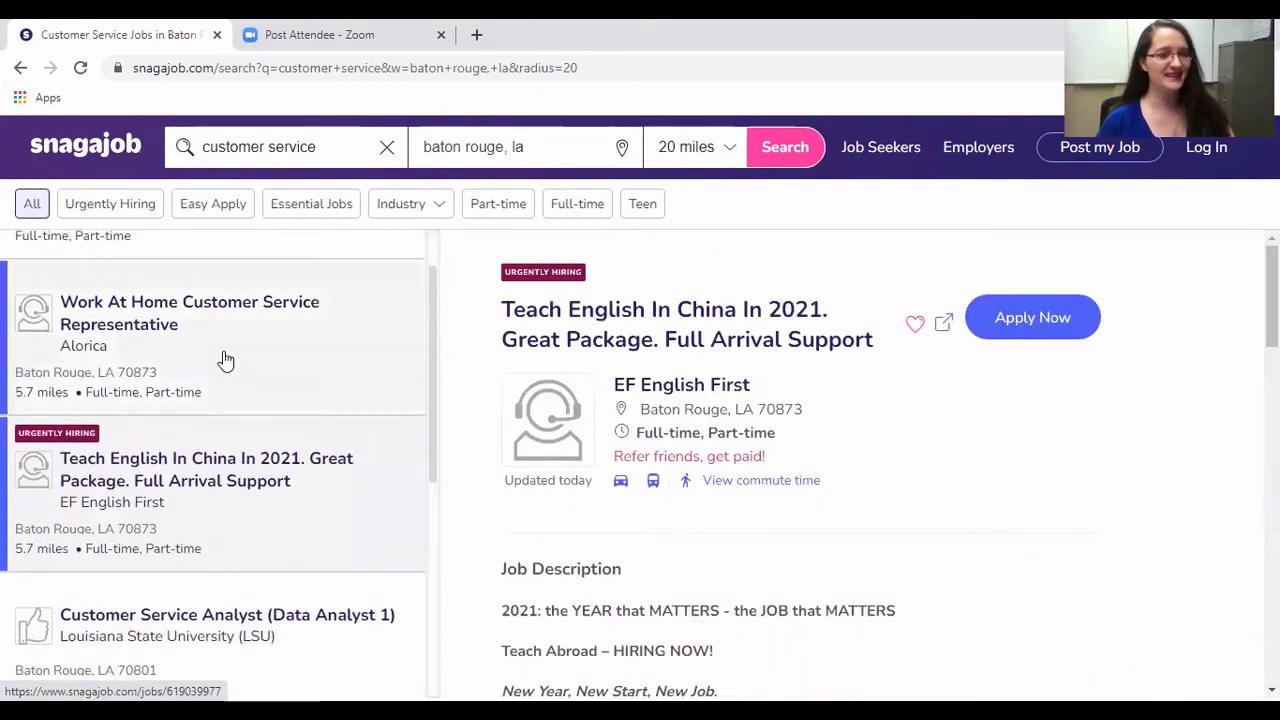
left_click(226, 360)
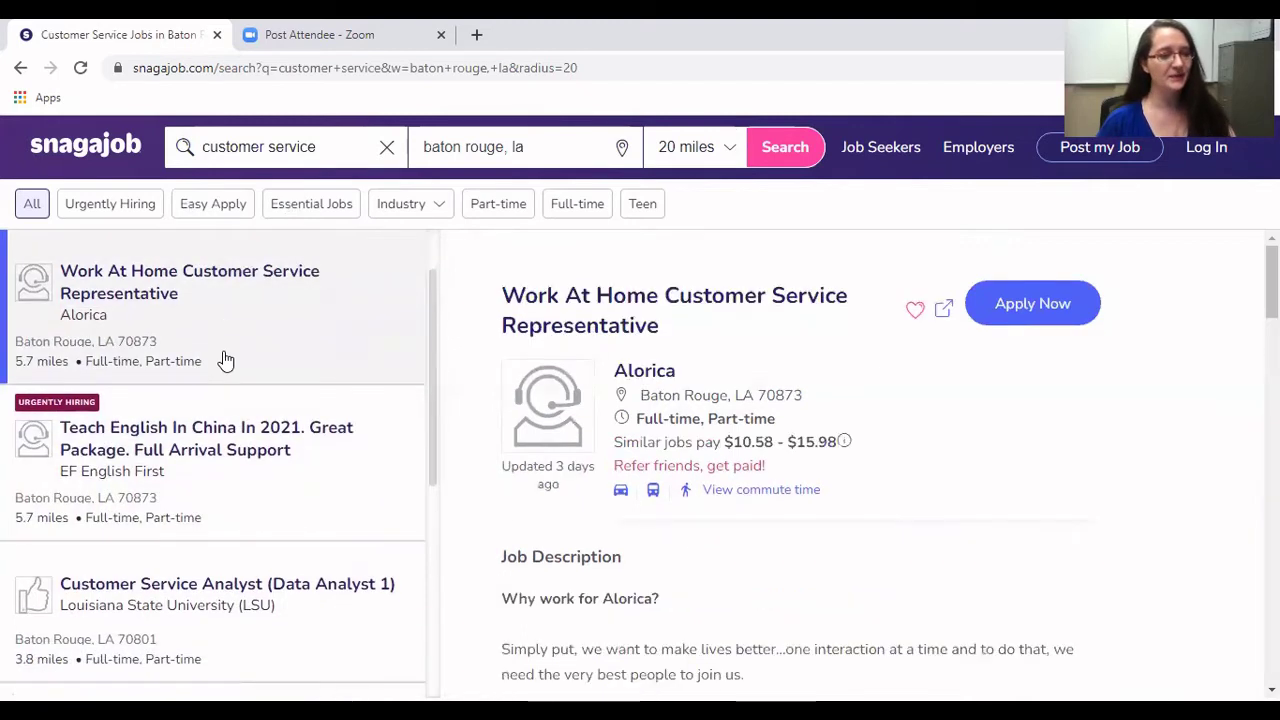
scroll(226, 360, "up", 2)
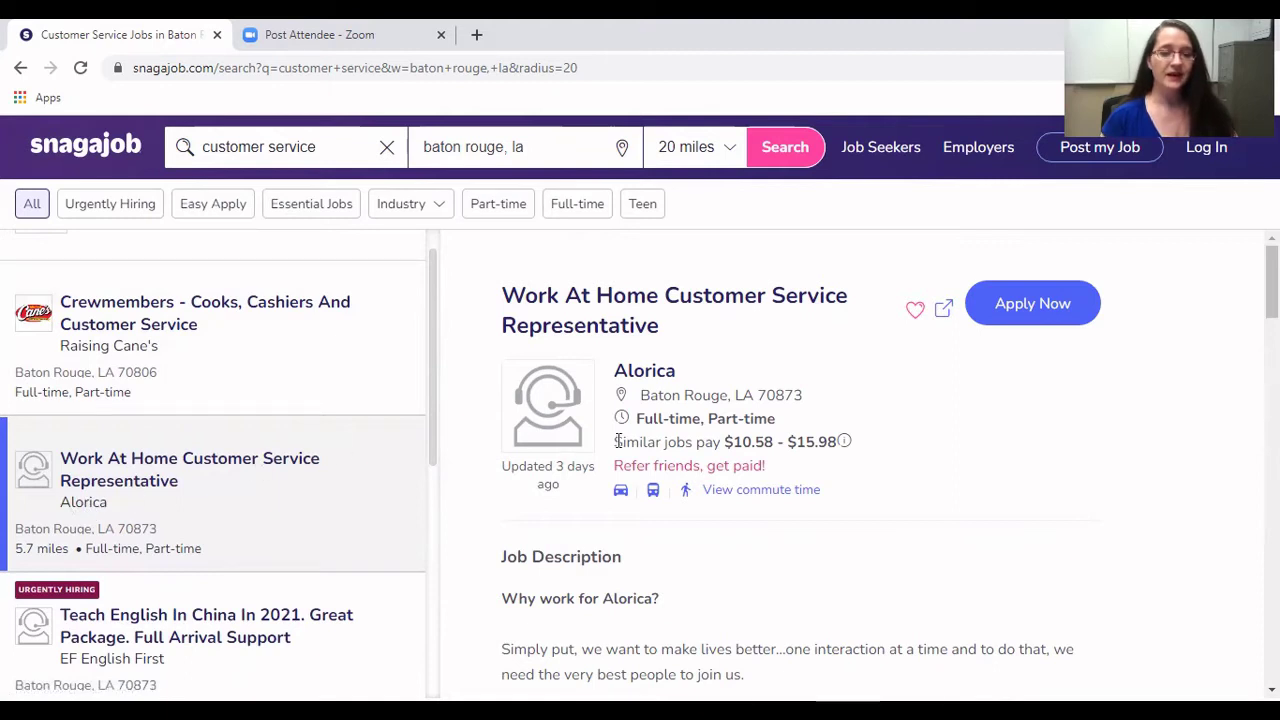
left_click_drag(617, 441, 840, 442)
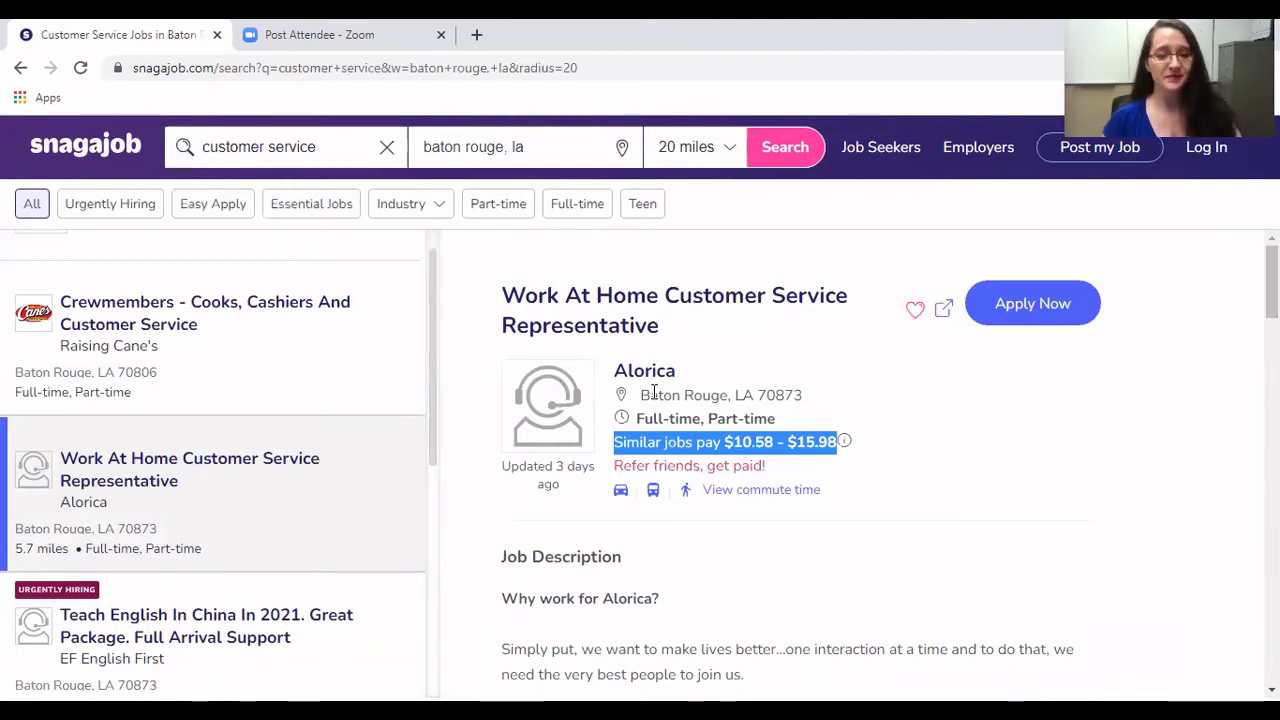
left_click(922, 448)
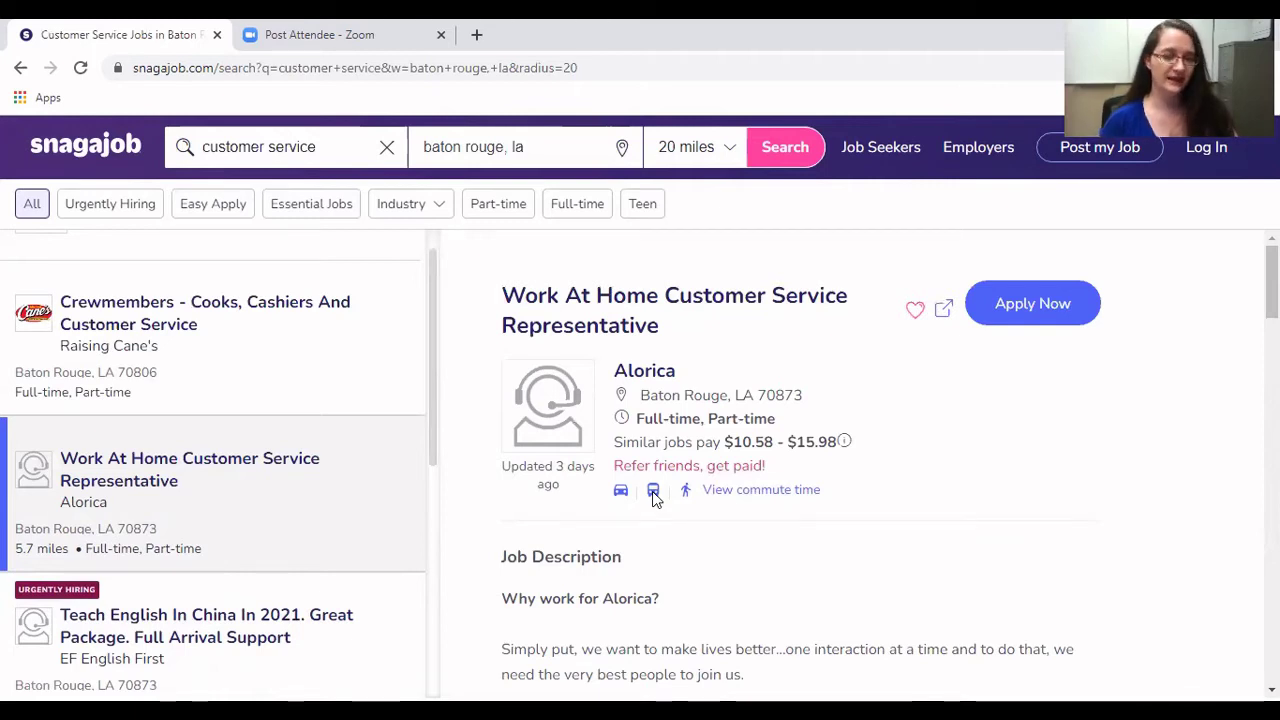
Step: Open the Raising Cane's Crewmembers listing and go to its application page on the employer's site
left_click(180, 362)
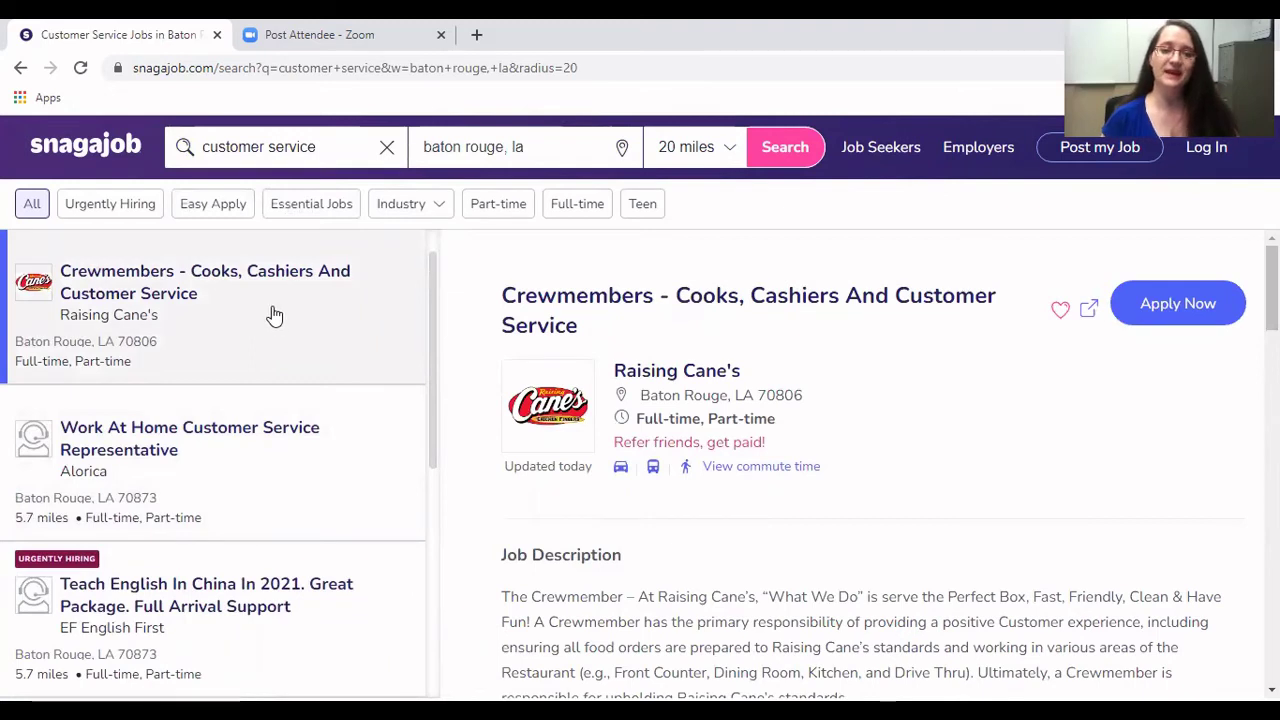
left_click(1182, 306)
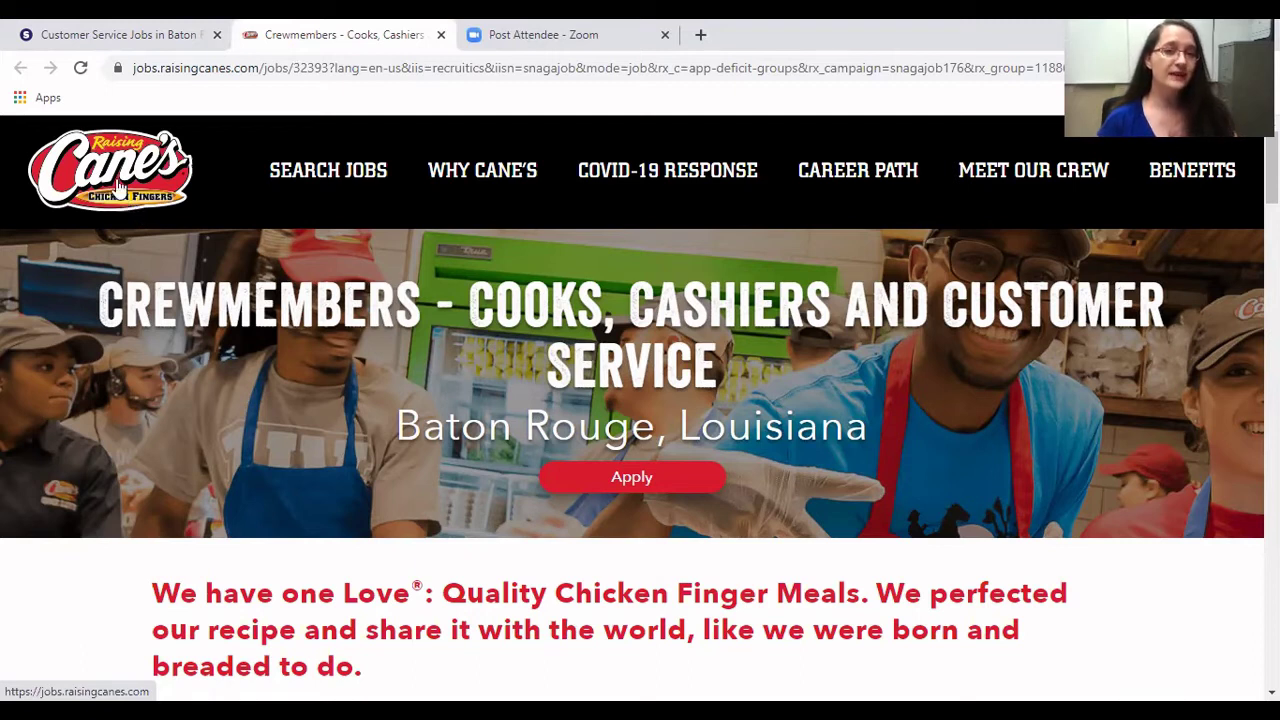
Step: Return to the Snagajob home page and log in with the account's e-mail and password
left_click(95, 40)
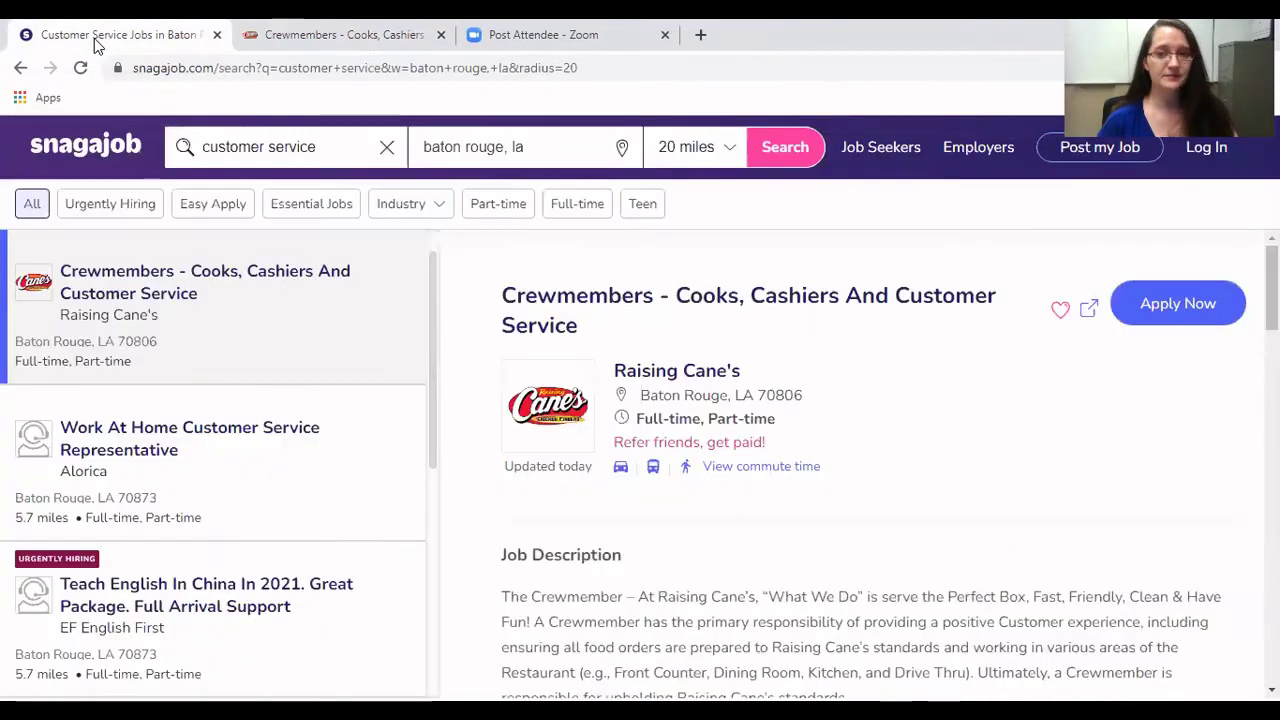
left_click(88, 150)
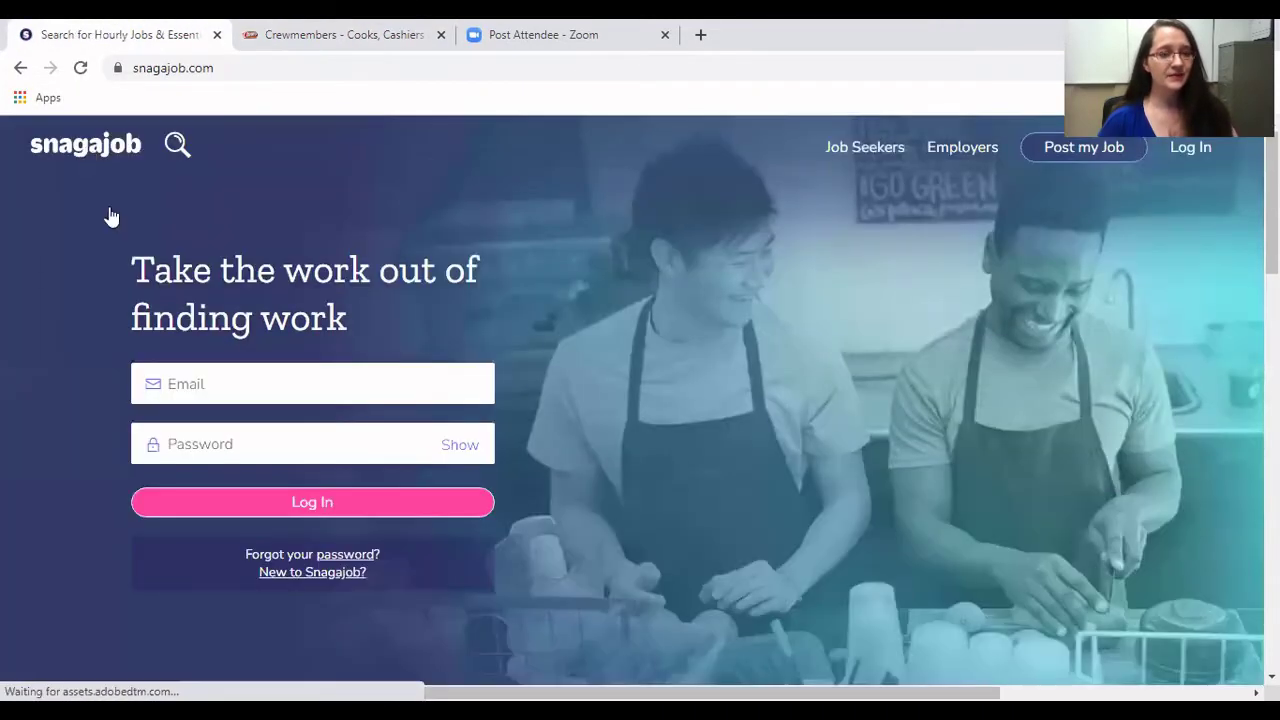
left_click(208, 383)
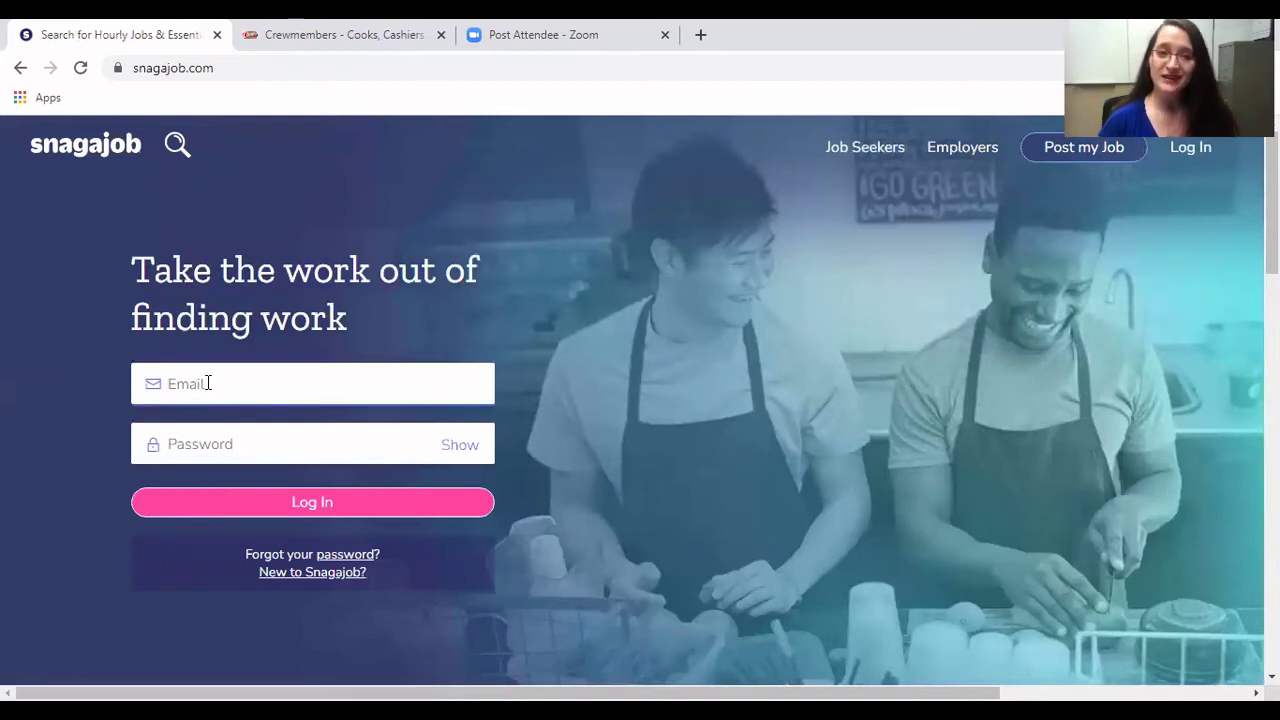
left_click(260, 425)
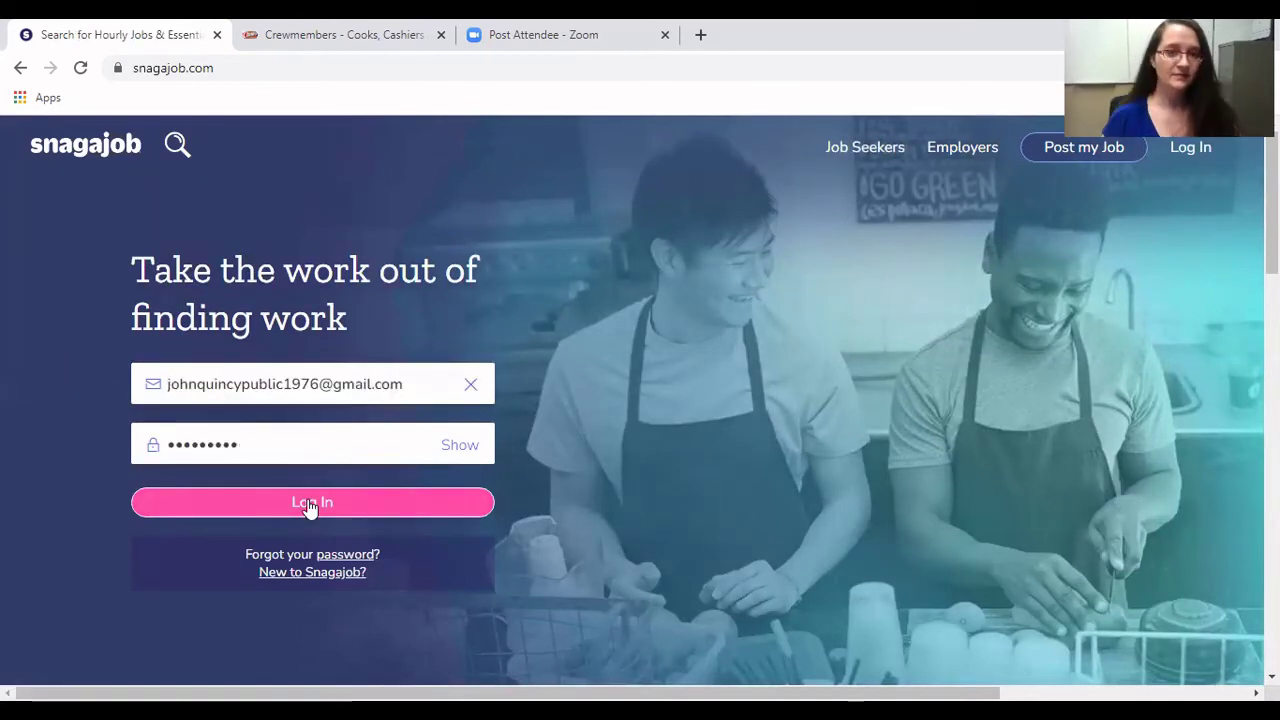
left_click(310, 503)
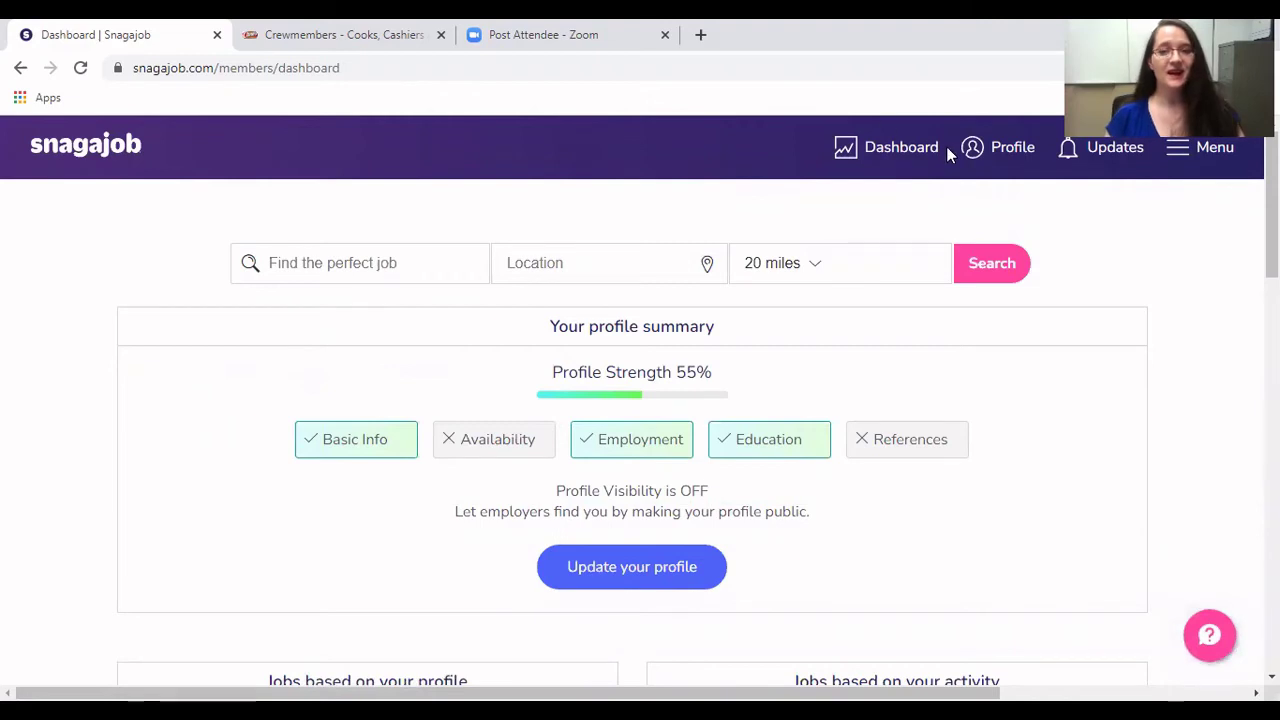
Step: Open the member profile and review its visibility, contact details, bio, work experience, skills and education sections
left_click(984, 151)
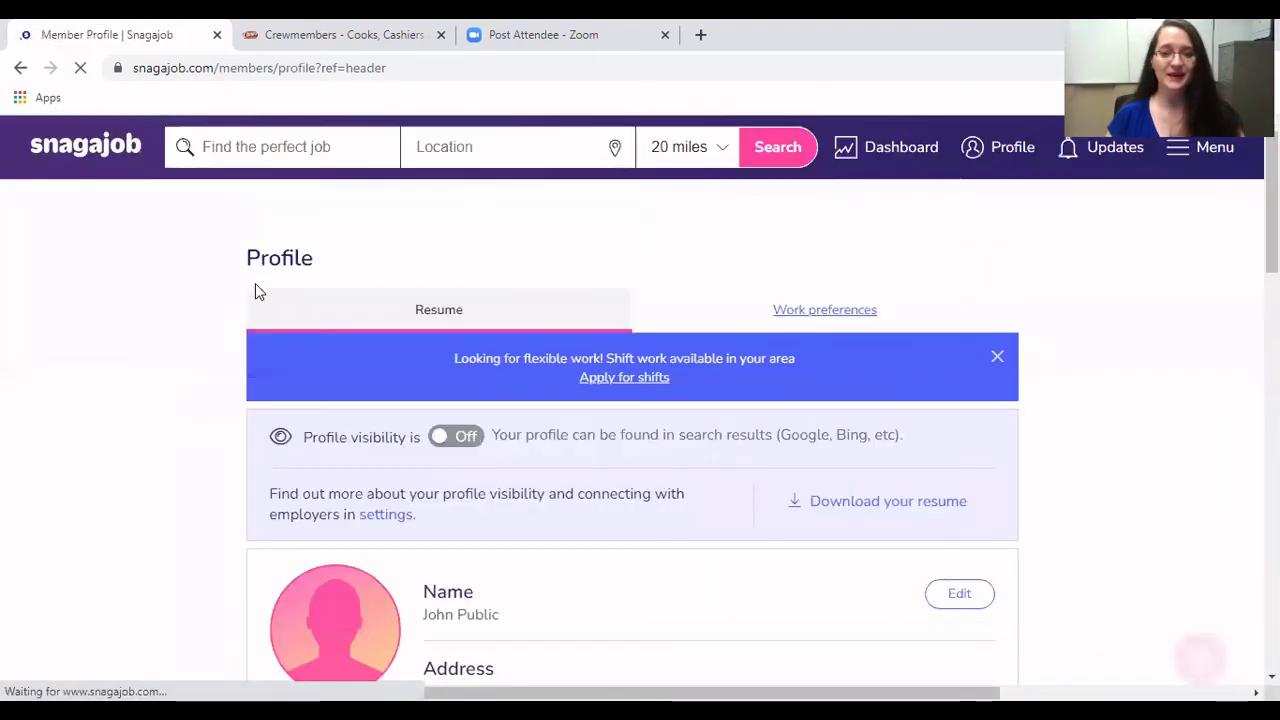
scroll(148, 317, "down", 2)
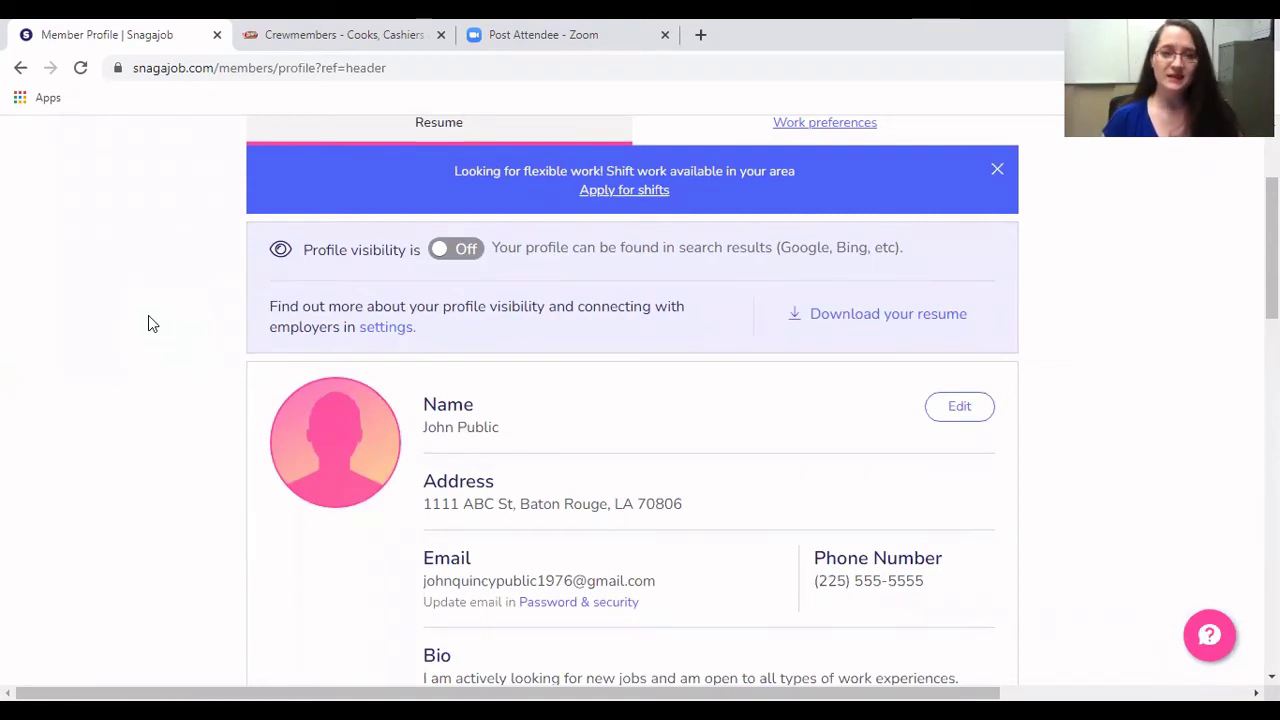
scroll(148, 317, "down", 1)
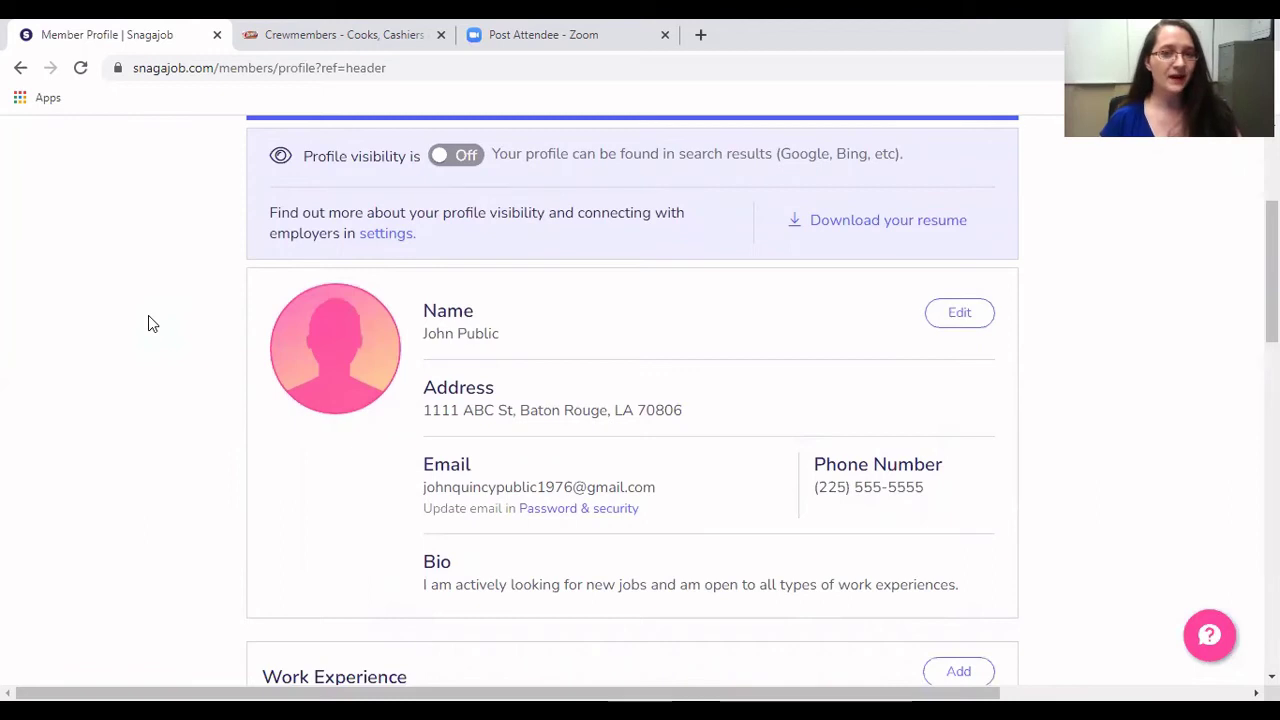
scroll(148, 317, "down", 1)
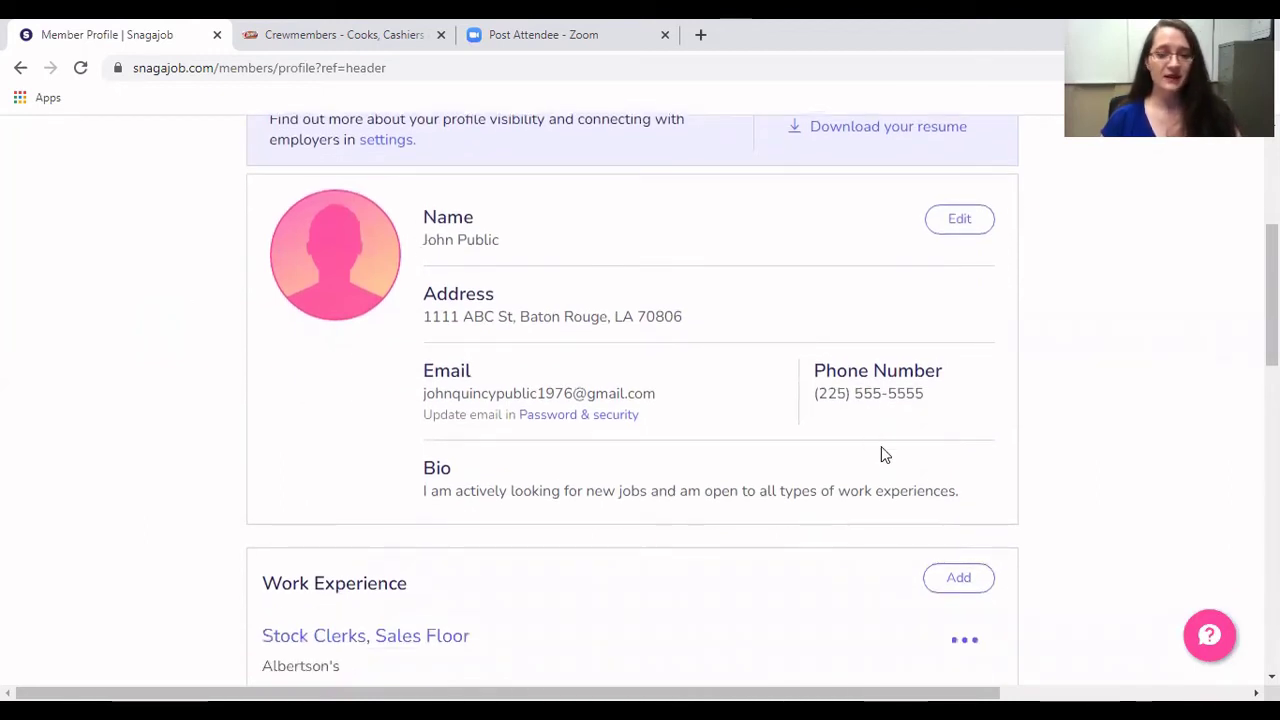
scroll(148, 344, "down", 1)
scroll(148, 344, "down", 1)
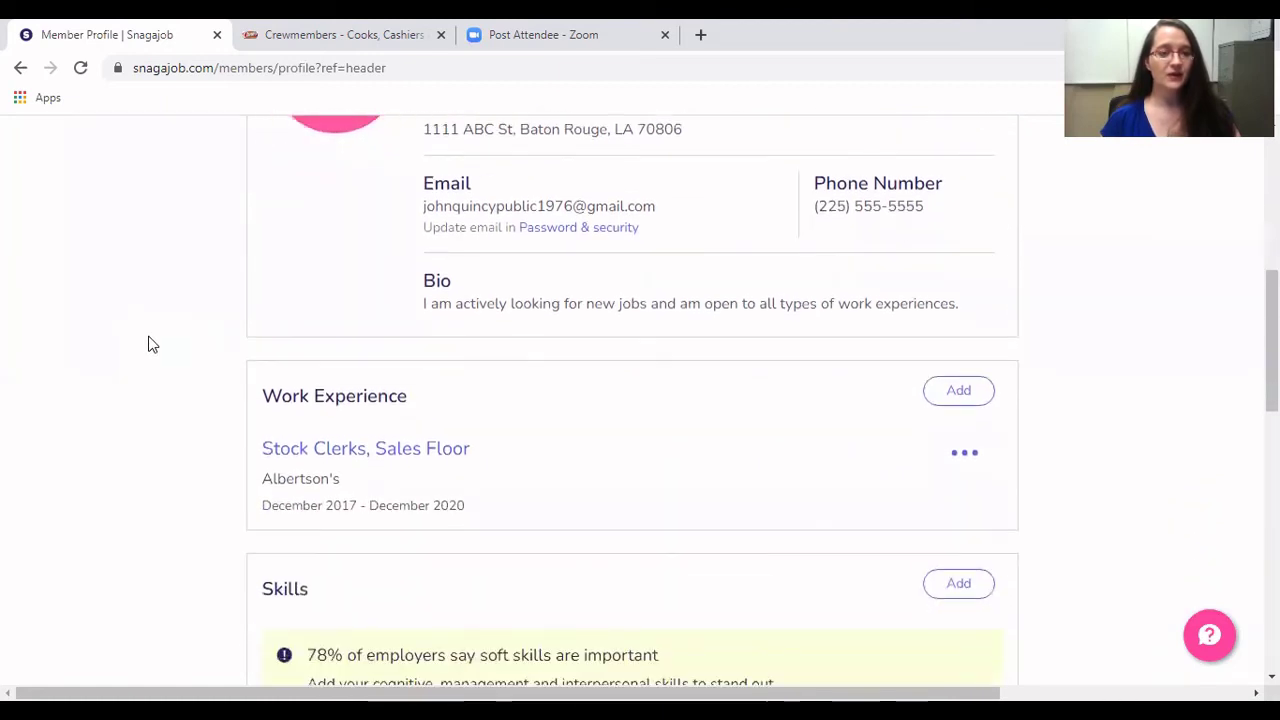
scroll(148, 344, "down", 1)
scroll(148, 344, "down", 2)
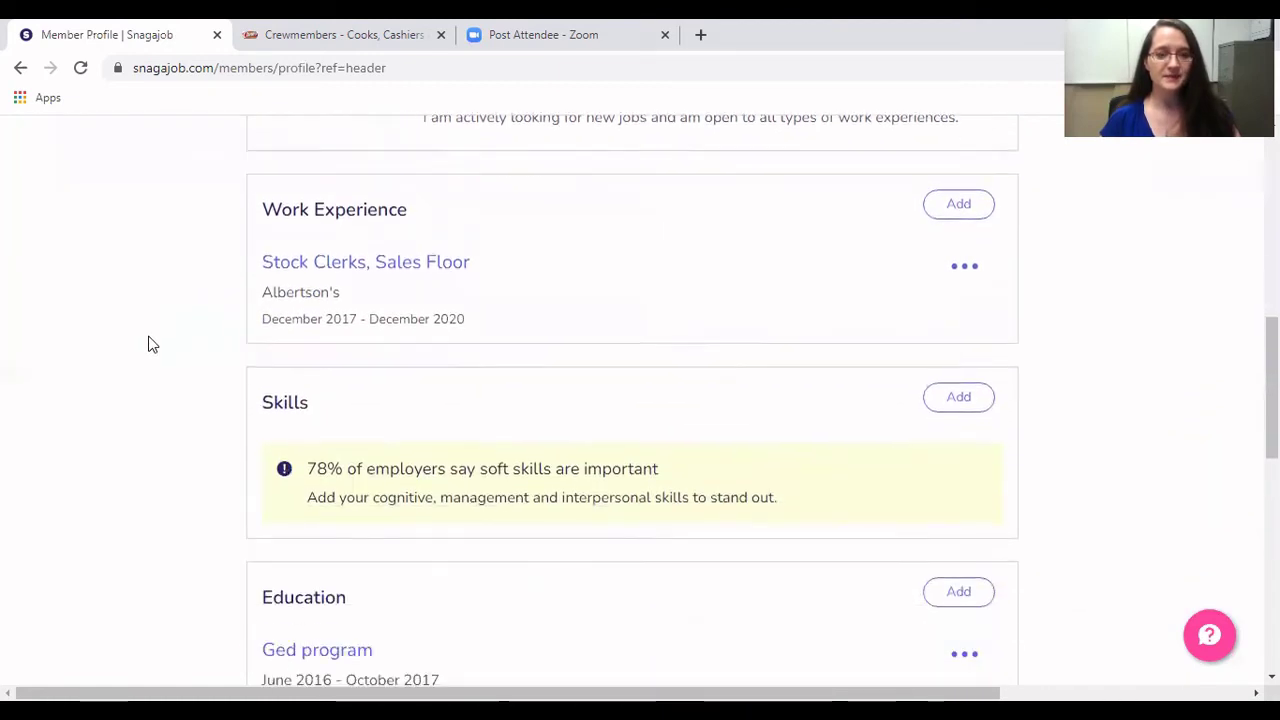
Step: Examine the Work Experience, Skills, Education and References sections of the member profile
scroll(148, 344, "down", 1)
scroll(148, 344, "up", 2)
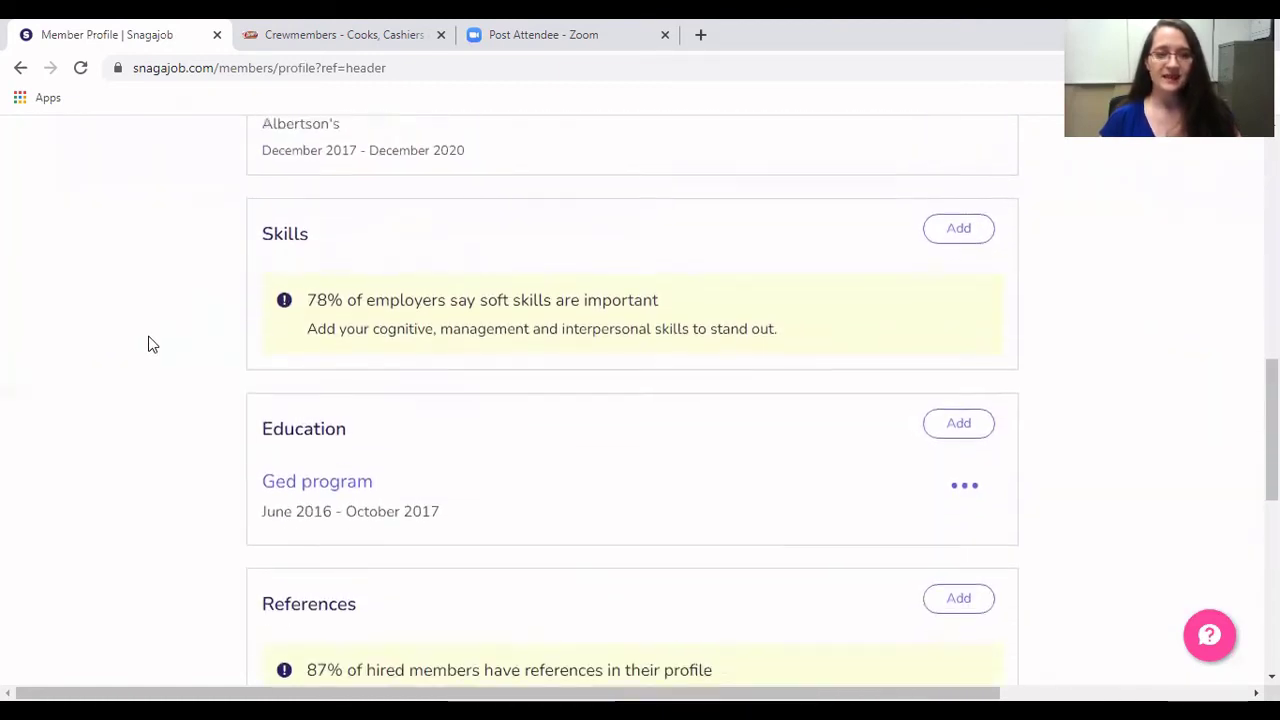
scroll(148, 344, "down", 1)
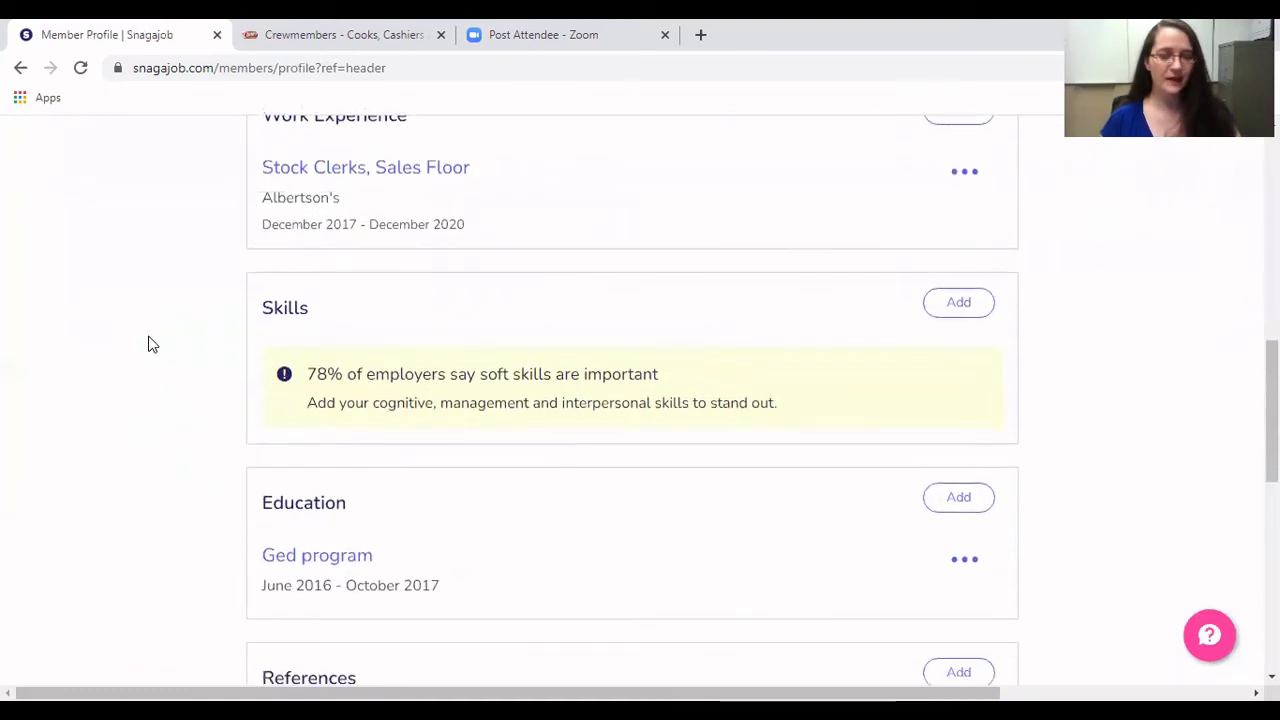
scroll(169, 297, "up", 1)
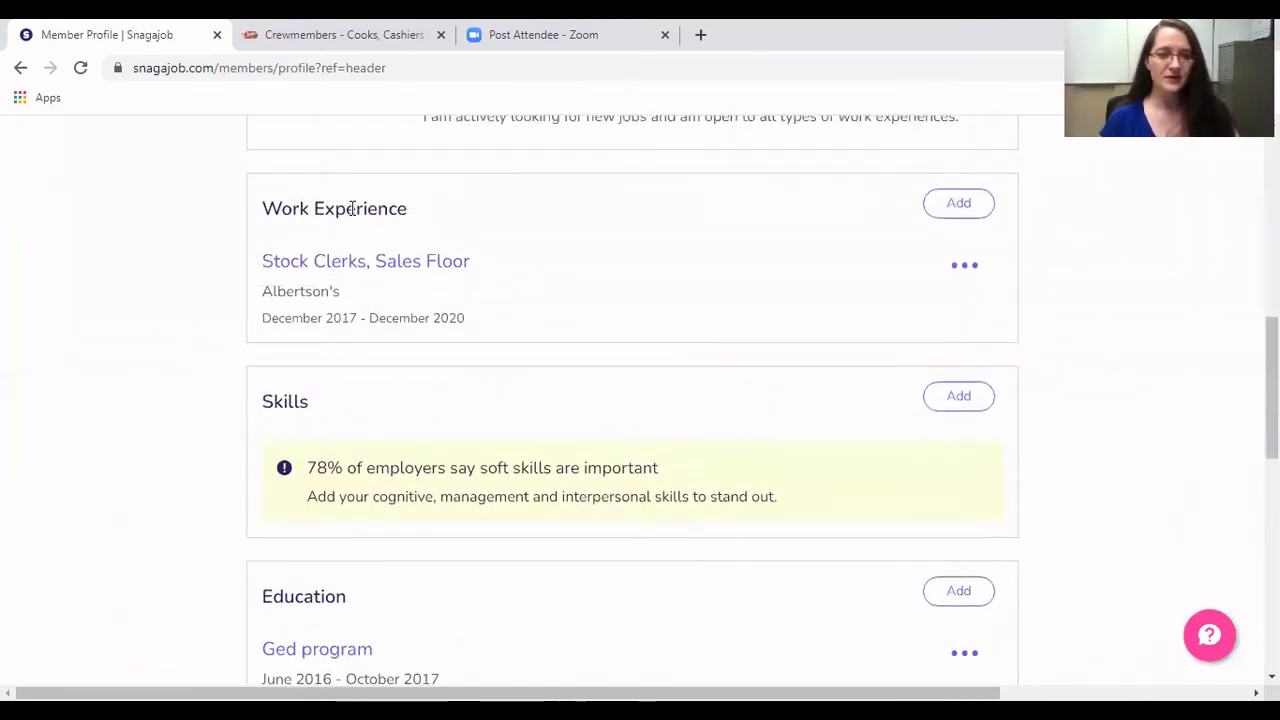
scroll(366, 209, "down", 2)
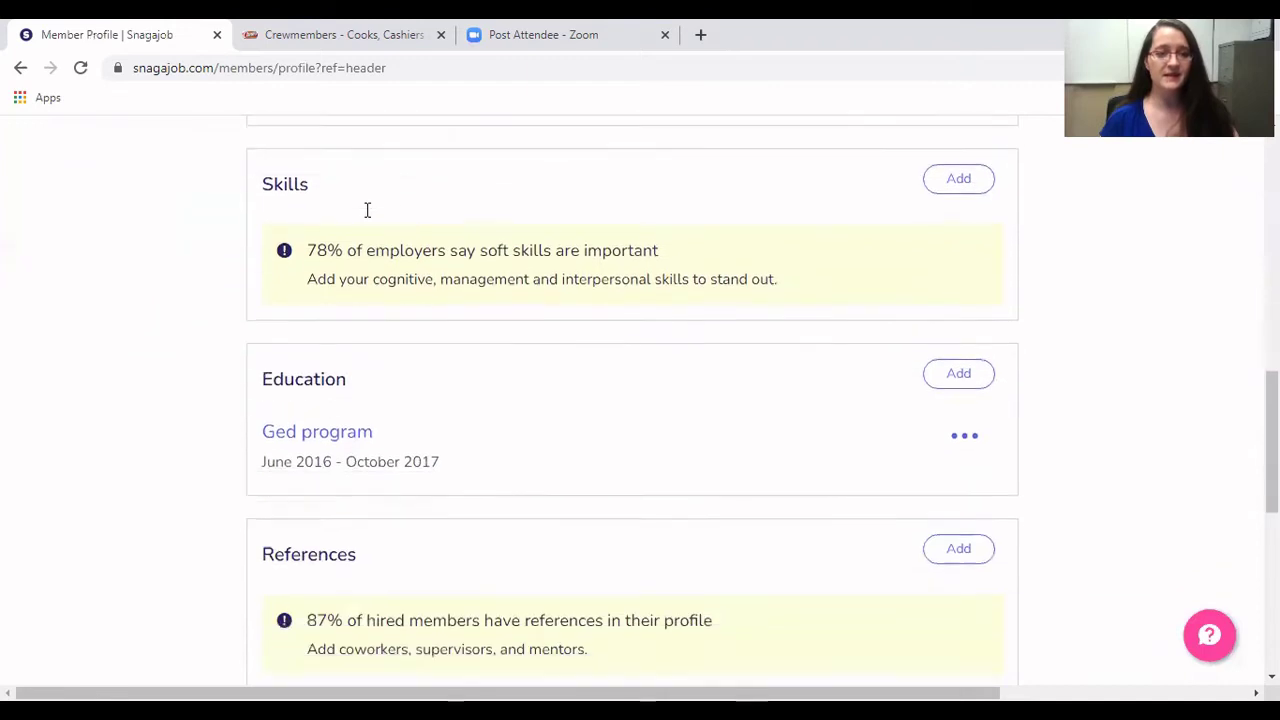
scroll(266, 200, "down", 1)
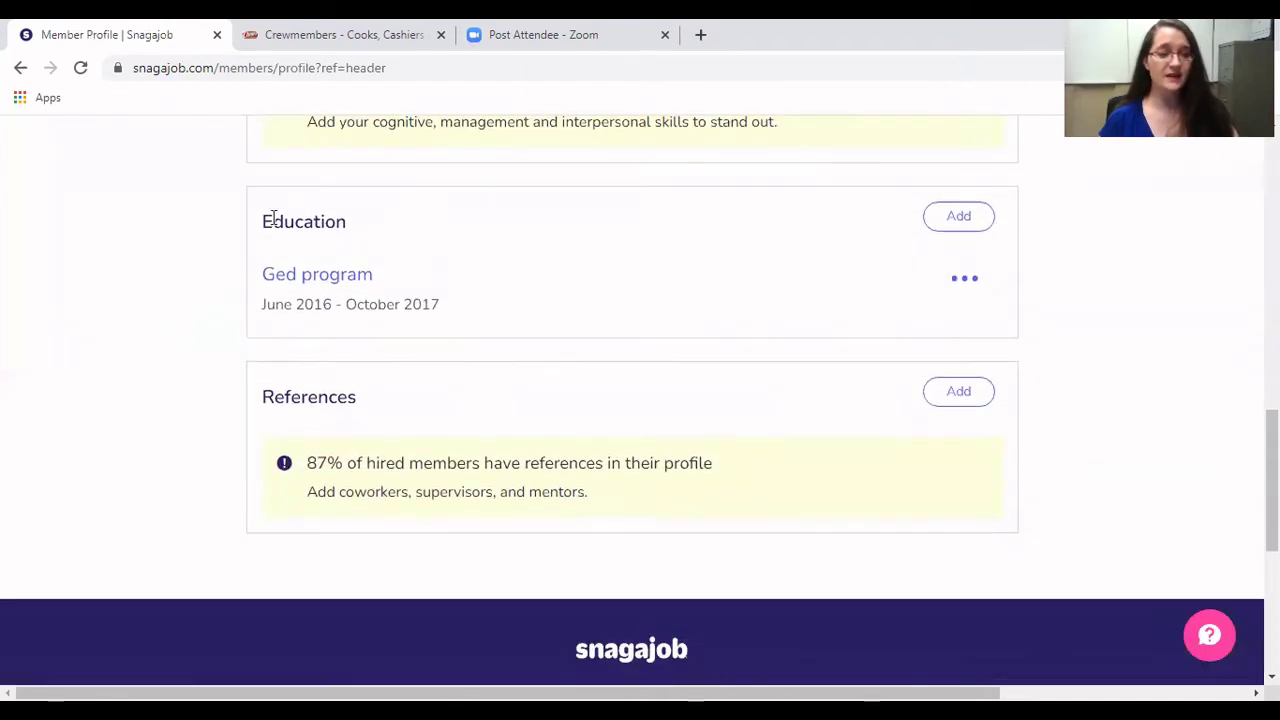
scroll(202, 342, "up", 5)
scroll(202, 342, "up", 4)
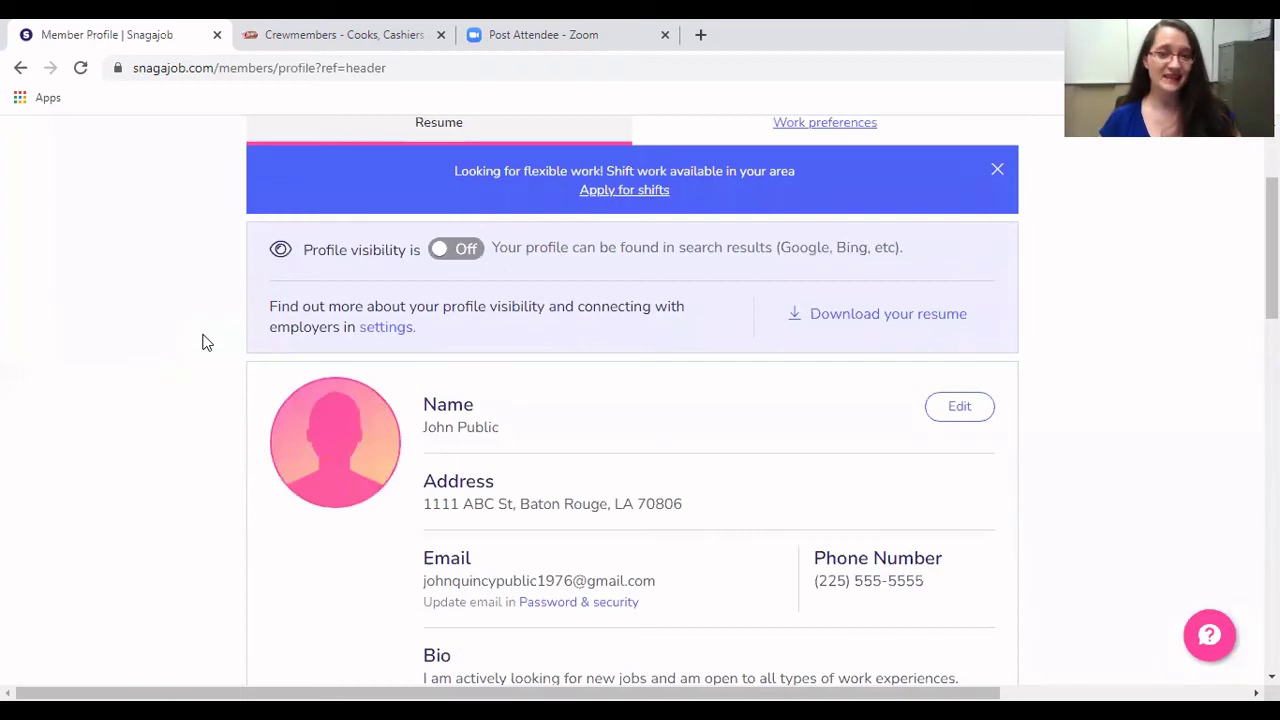
Step: Review the resume again from the contact details and bio through the work history, education and references
scroll(202, 342, "down", 2)
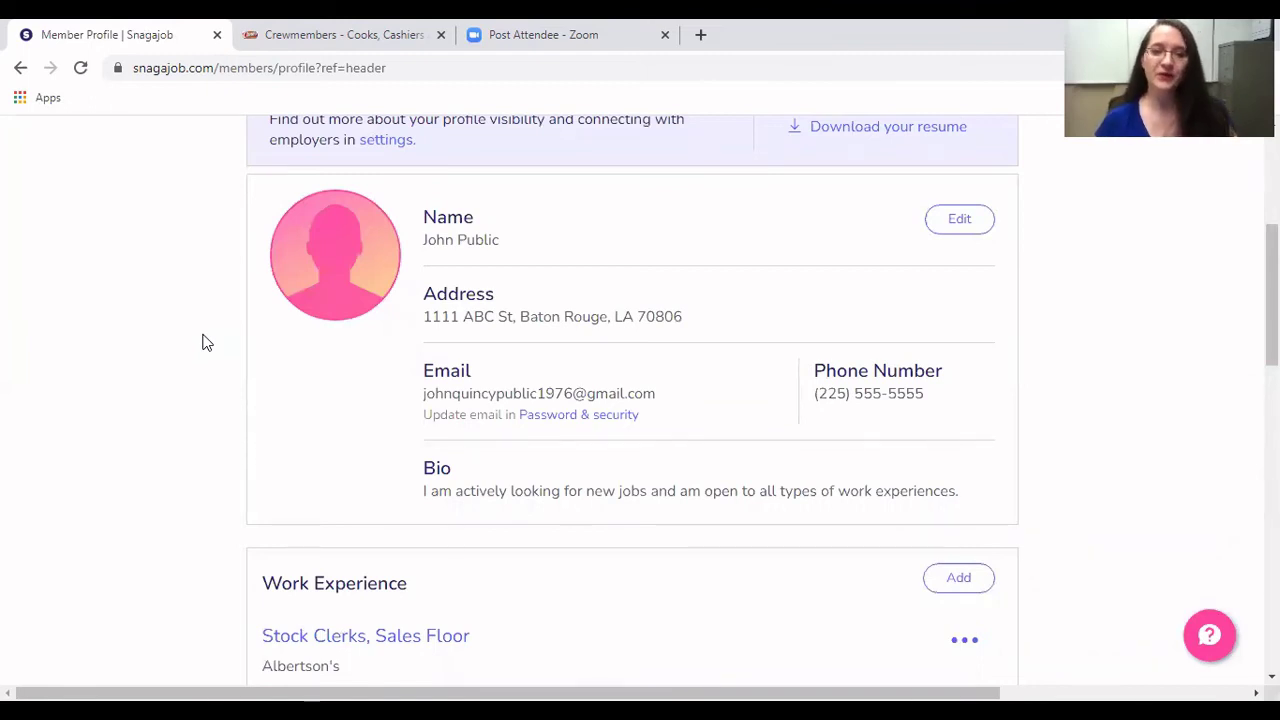
scroll(202, 342, "down", 4)
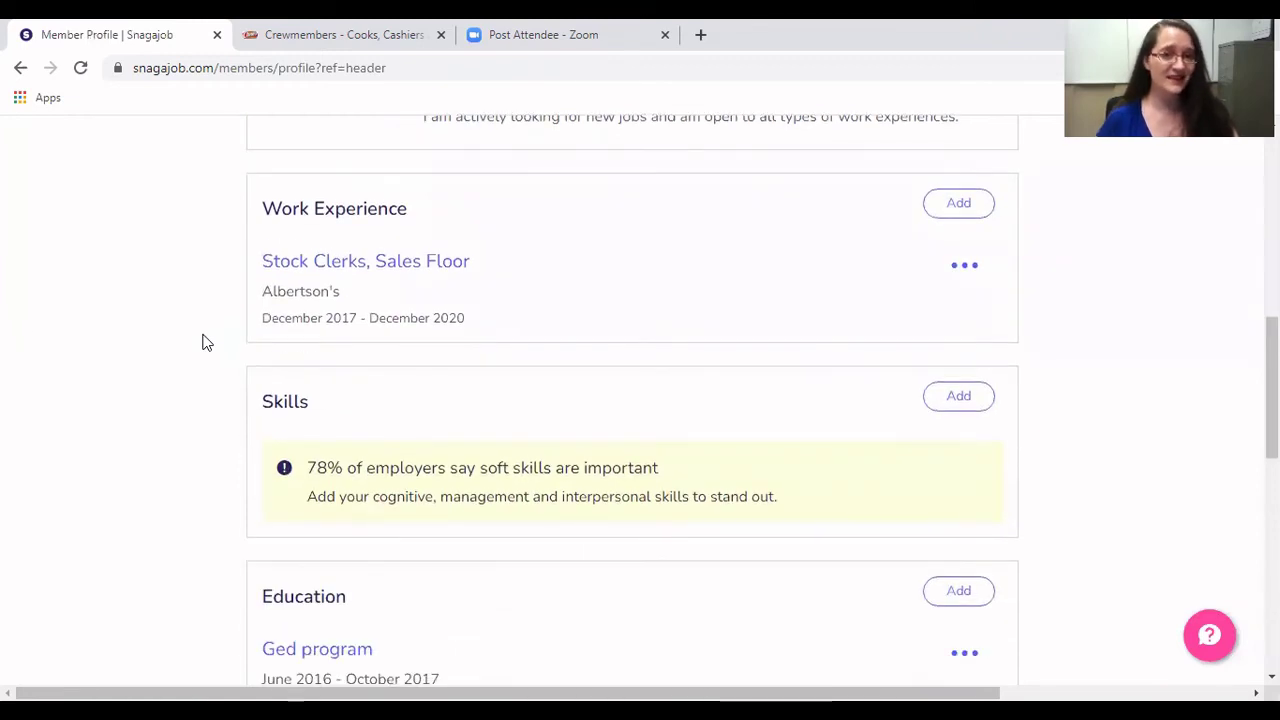
scroll(202, 342, "down", 1)
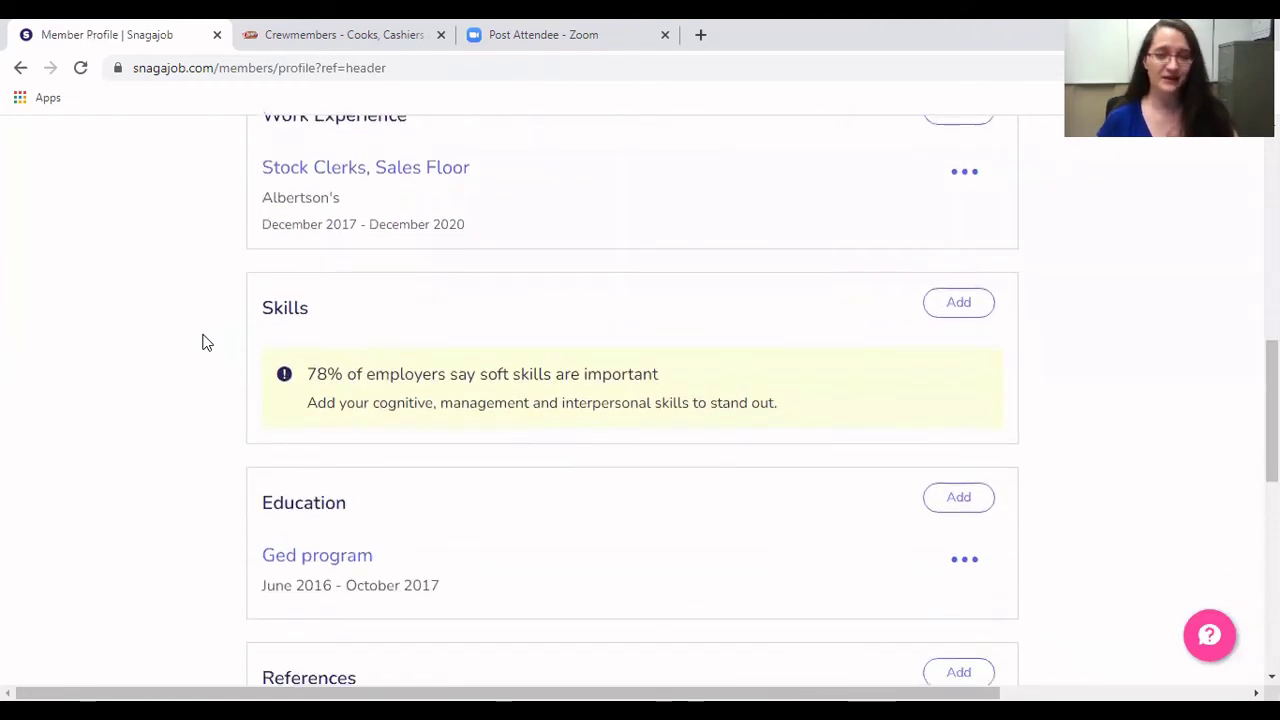
scroll(202, 342, "down", 2)
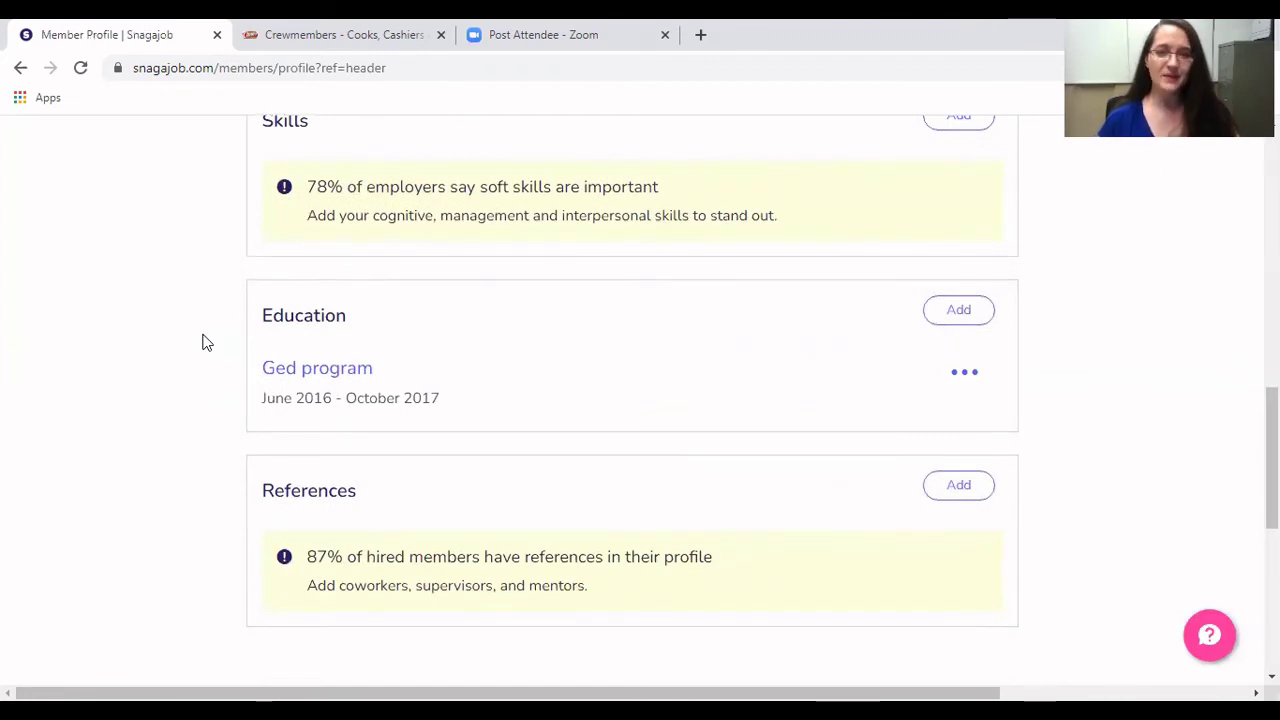
scroll(203, 342, "up", 1)
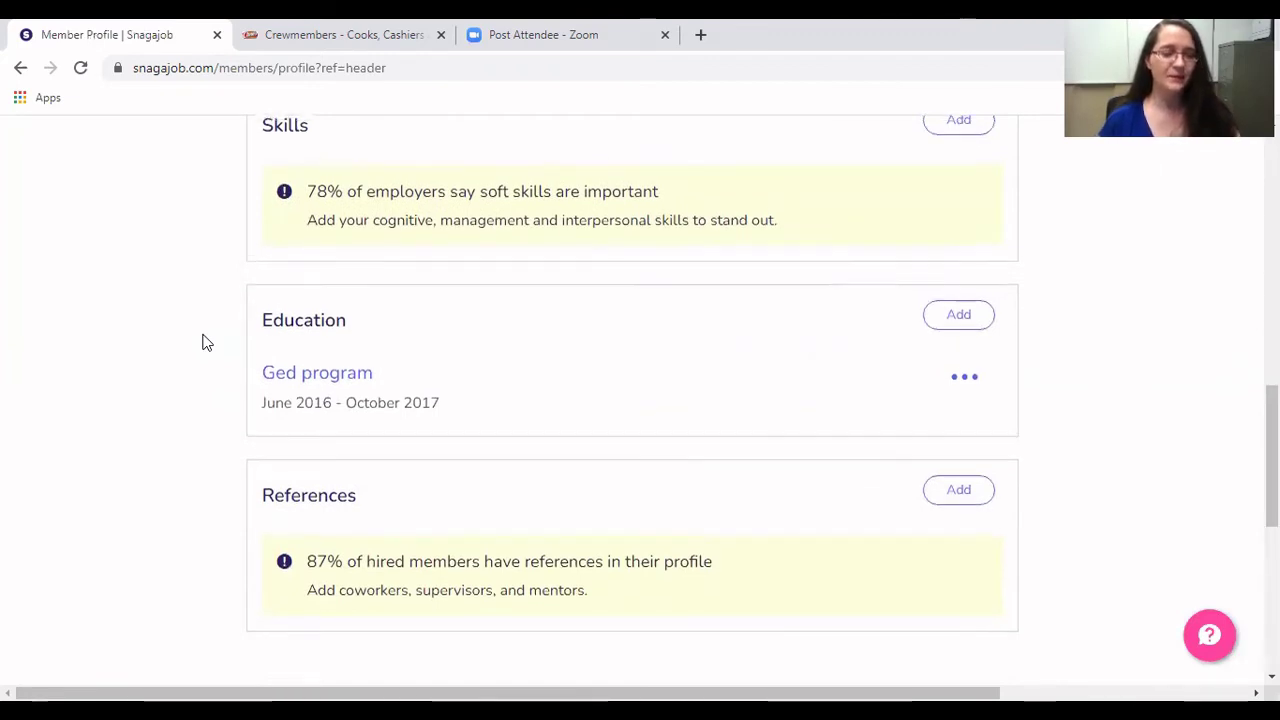
scroll(203, 342, "up", 1)
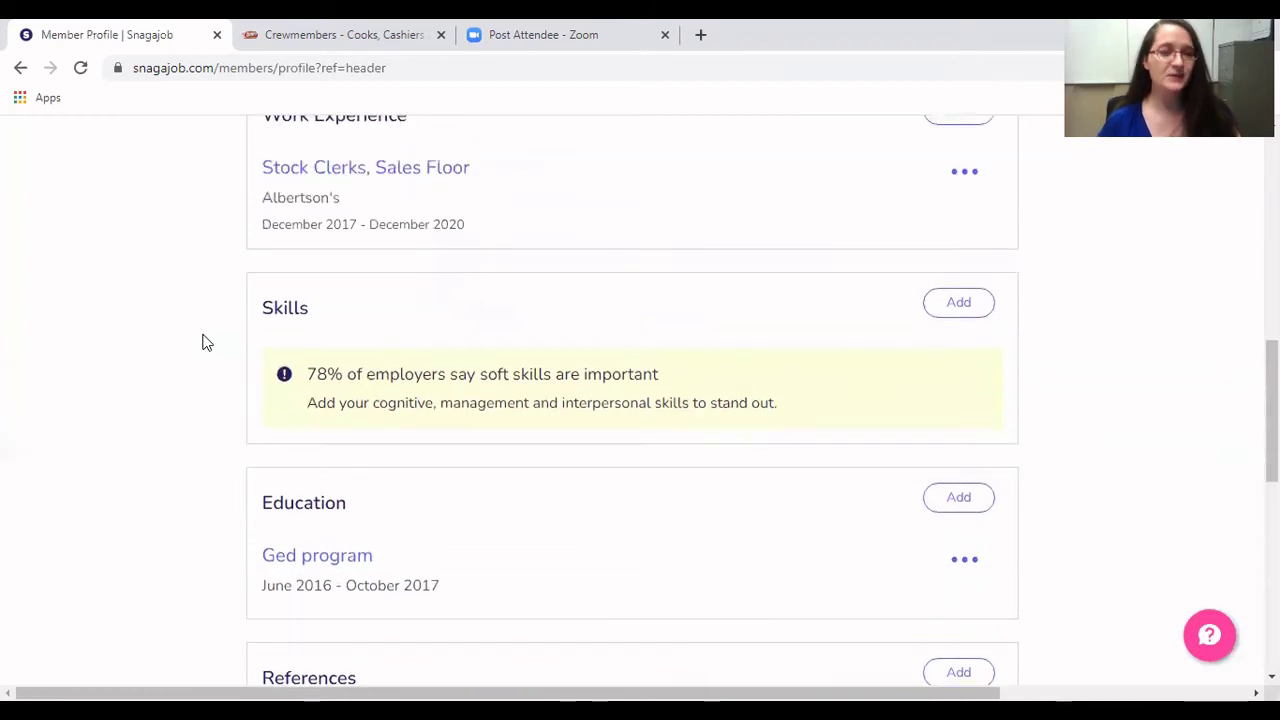
scroll(203, 342, "up", 1)
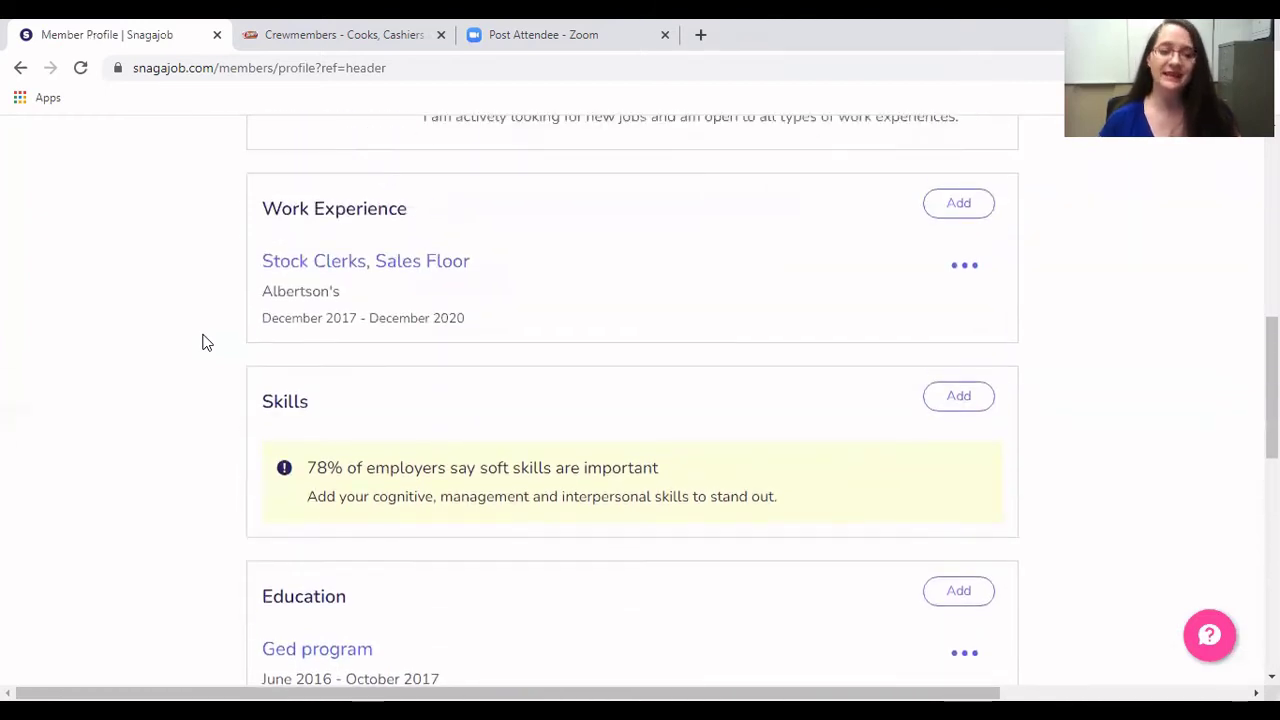
Step: Highlight the Skills section and the References section of the profile to read their advice on what to add
scroll(203, 342, "down", 2)
left_click_drag(263, 214, 820, 306)
left_click(126, 311)
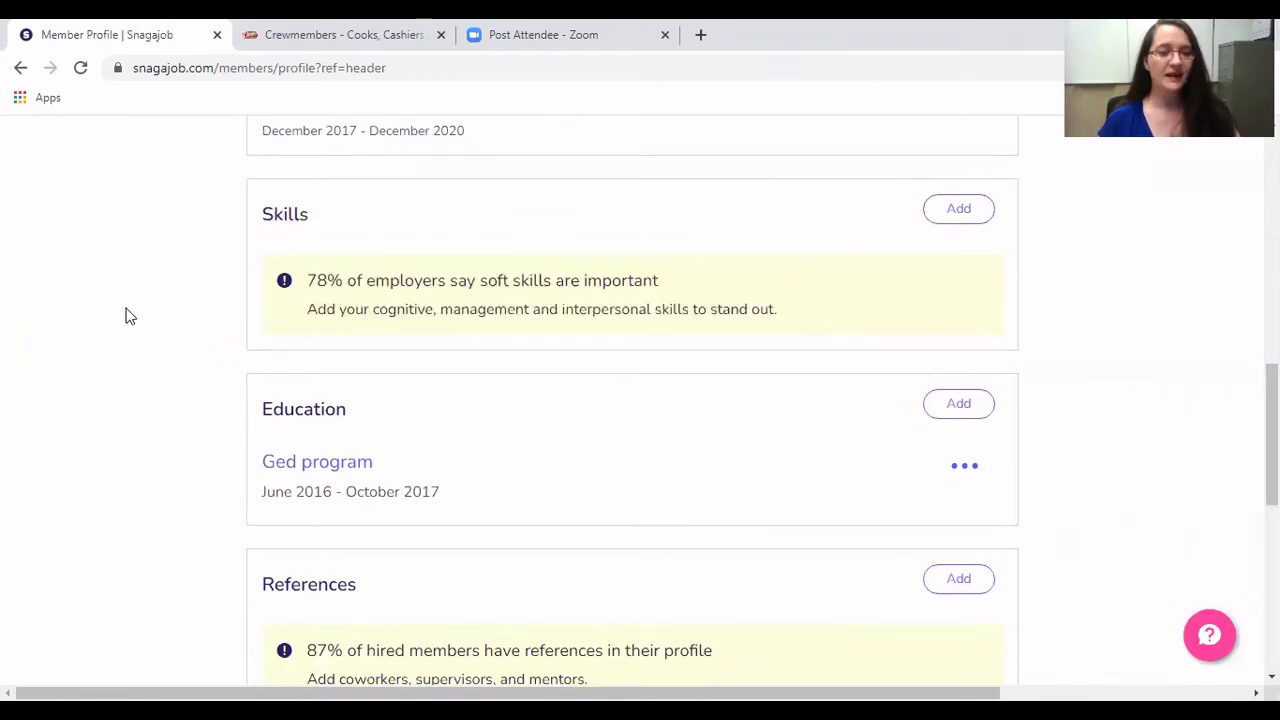
scroll(126, 316, "down", 3)
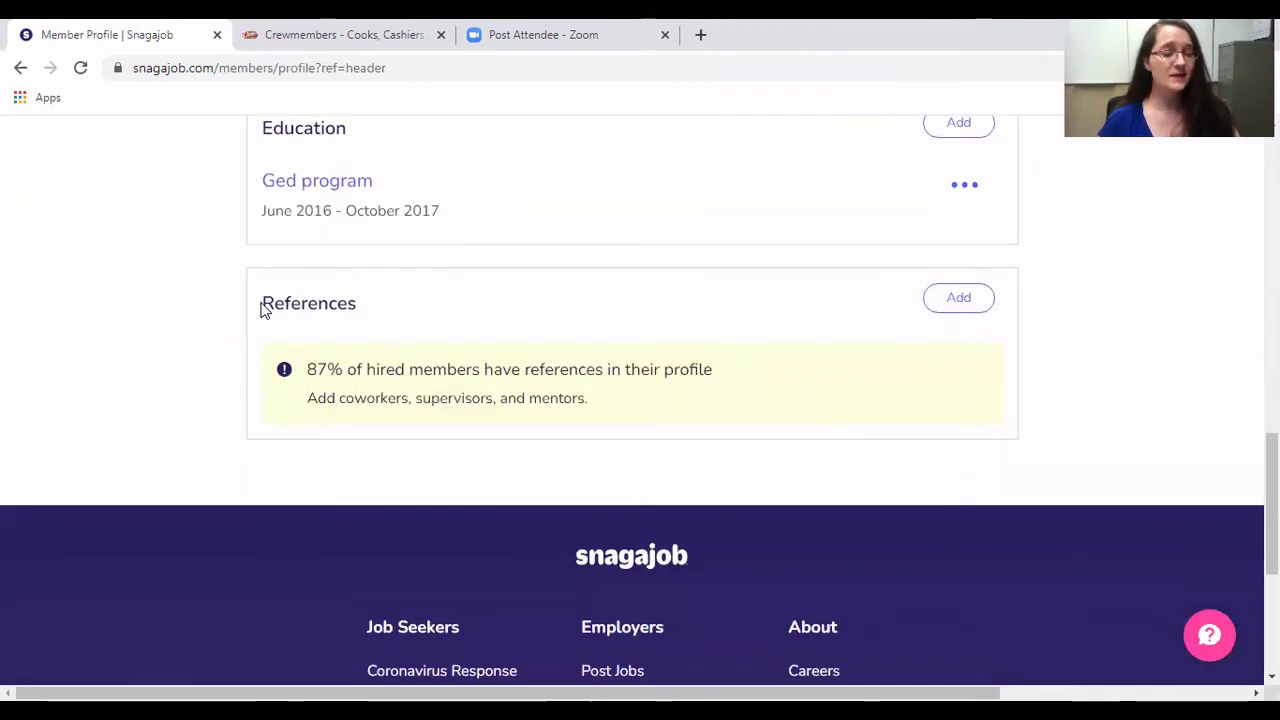
left_click_drag(260, 310, 726, 403)
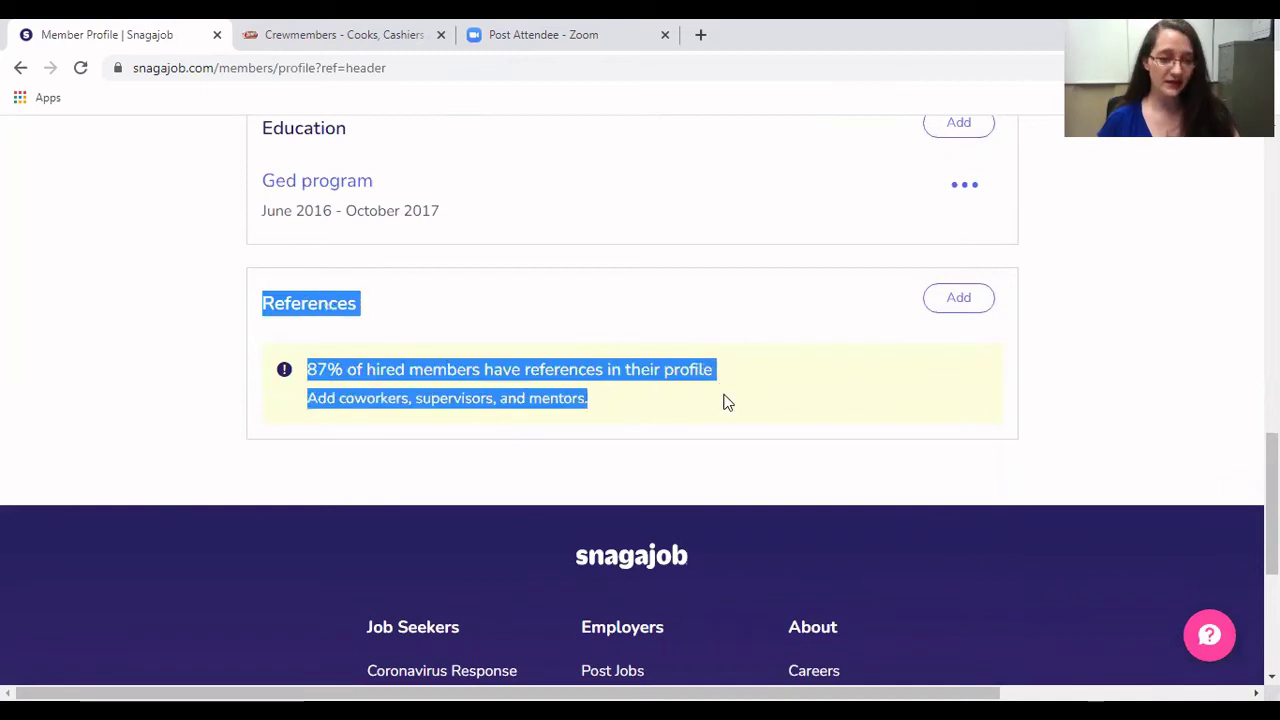
left_click(196, 328)
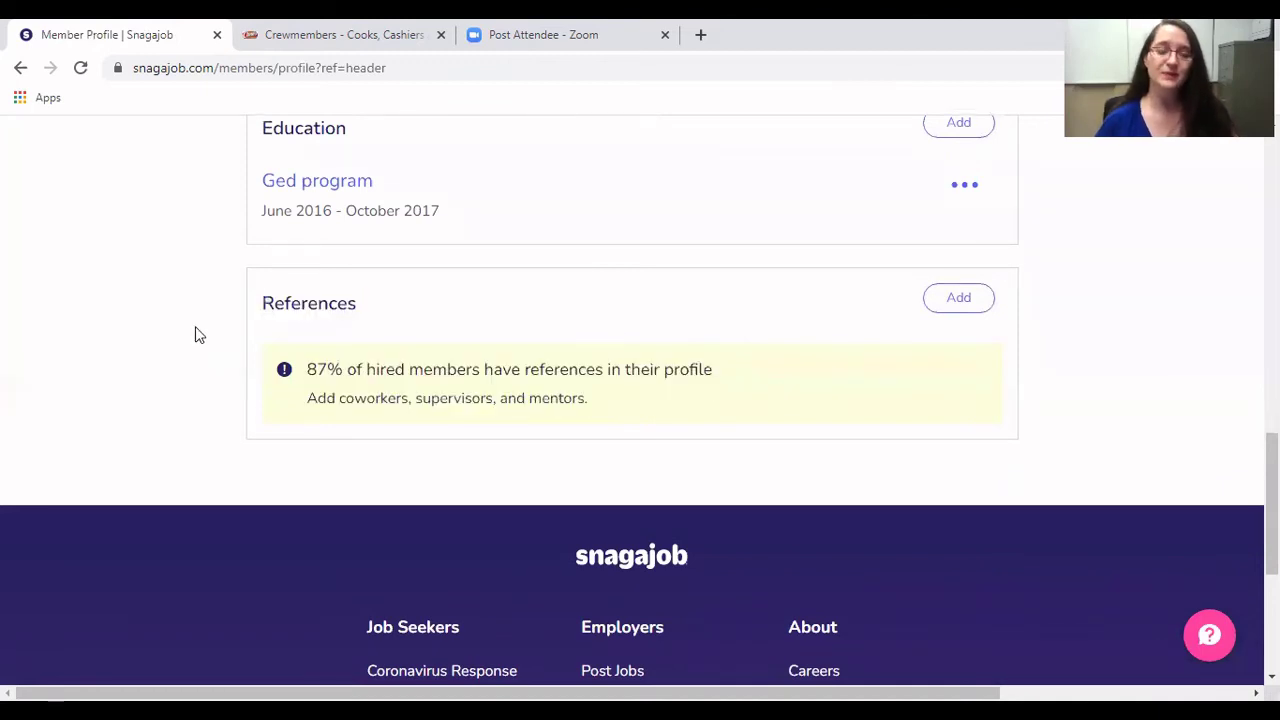
Step: Return to the profile visibility setting above the contact details and highlight its label to examine it
scroll(196, 328, "up", 10)
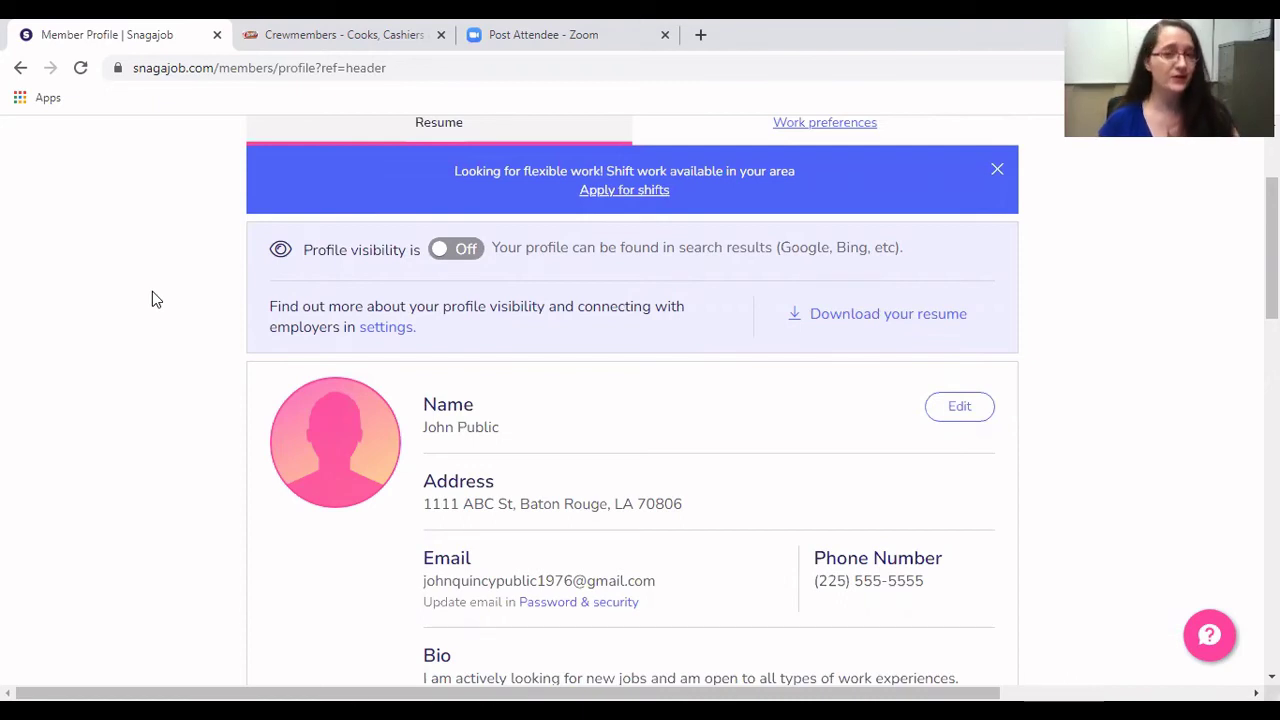
scroll(180, 190, "down", 1)
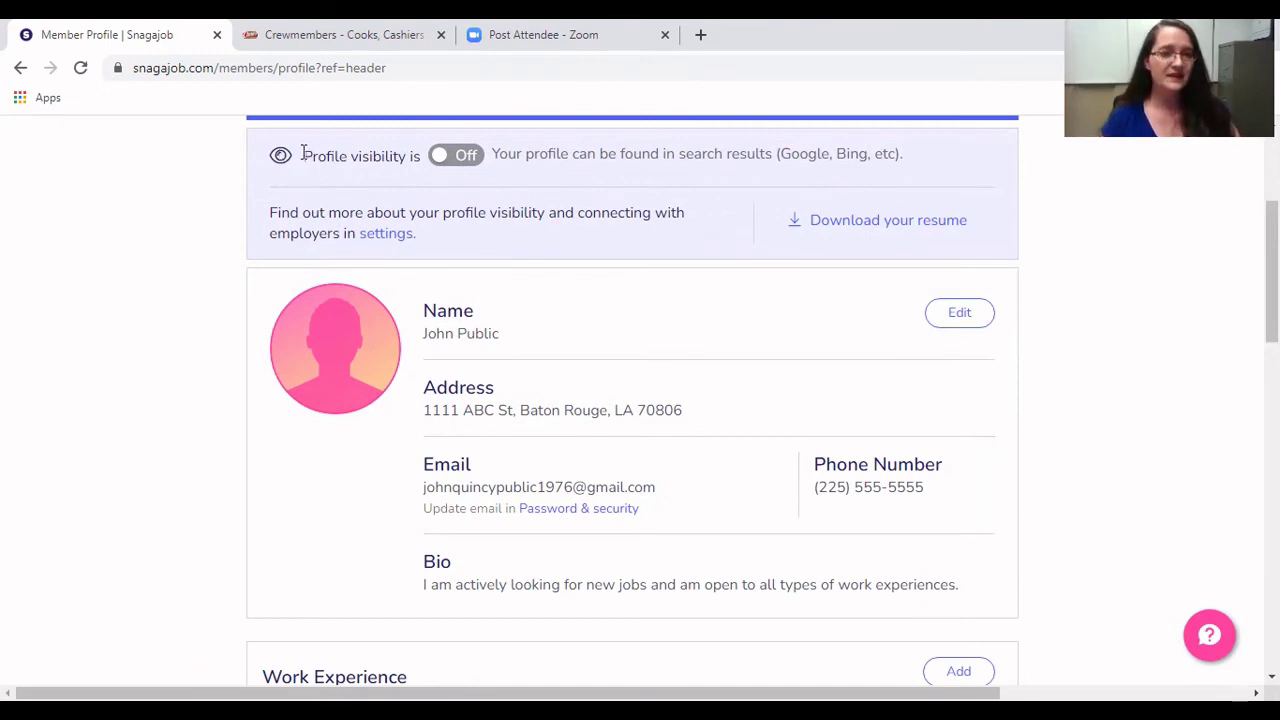
left_click_drag(303, 156, 487, 166)
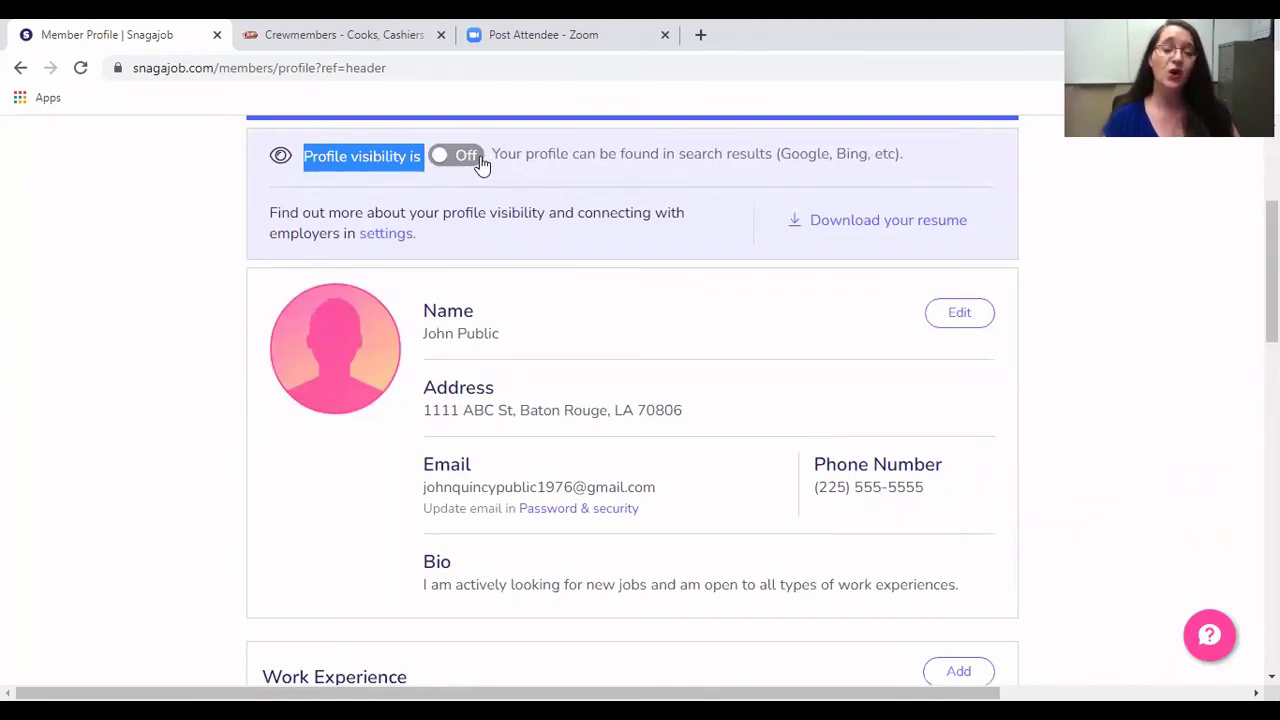
left_click(224, 168)
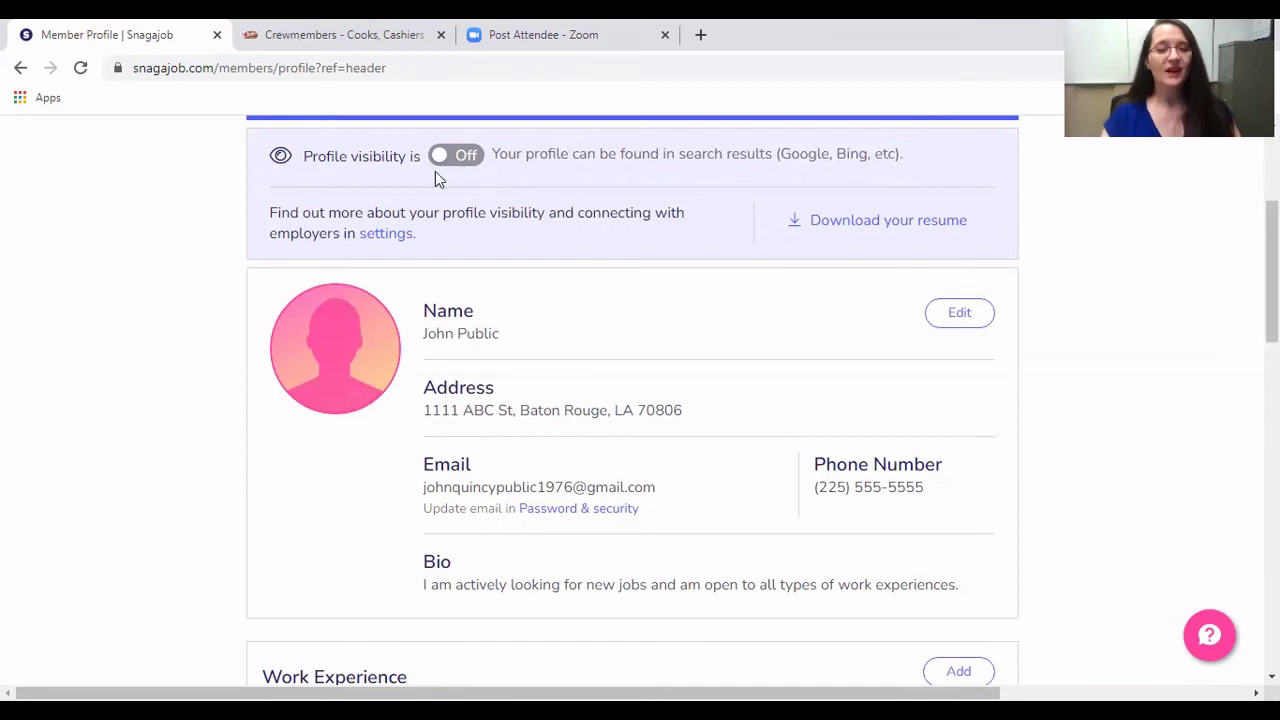
Step: Run a job search without a keyword, then choose Baton Rouge, LA as the location on the results page
scroll(200, 248, "up", 3)
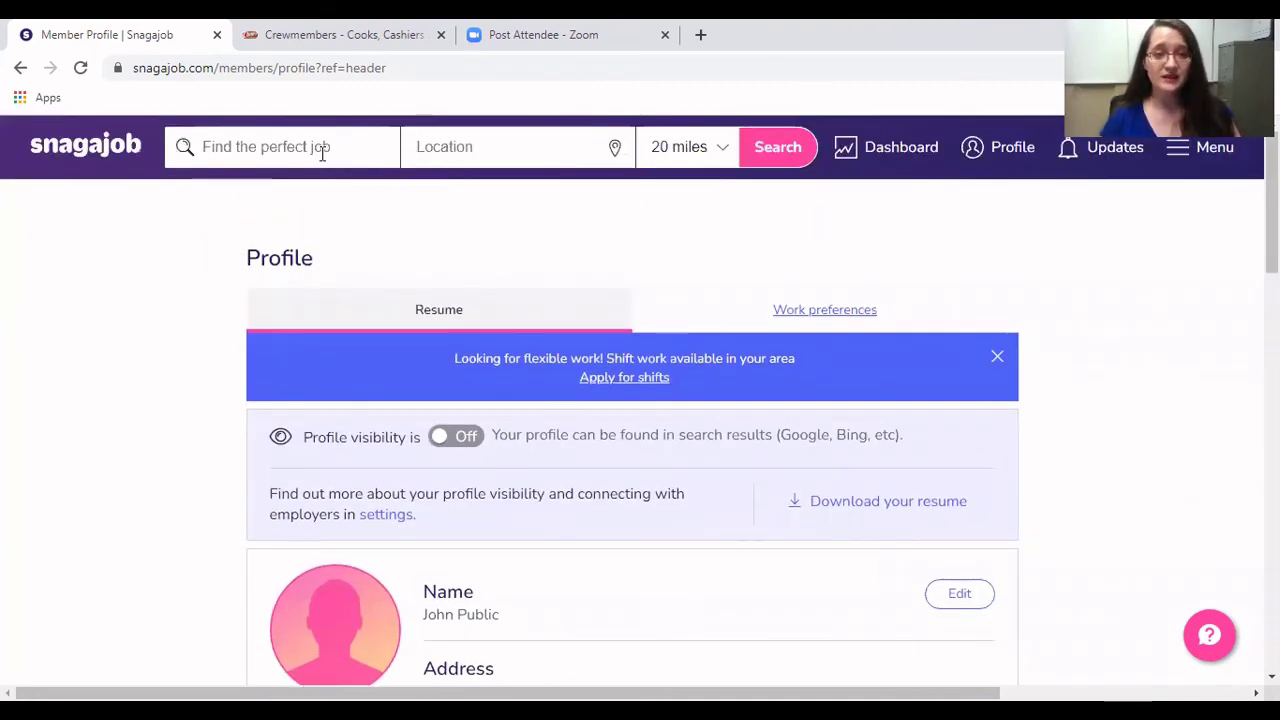
left_click(772, 150)
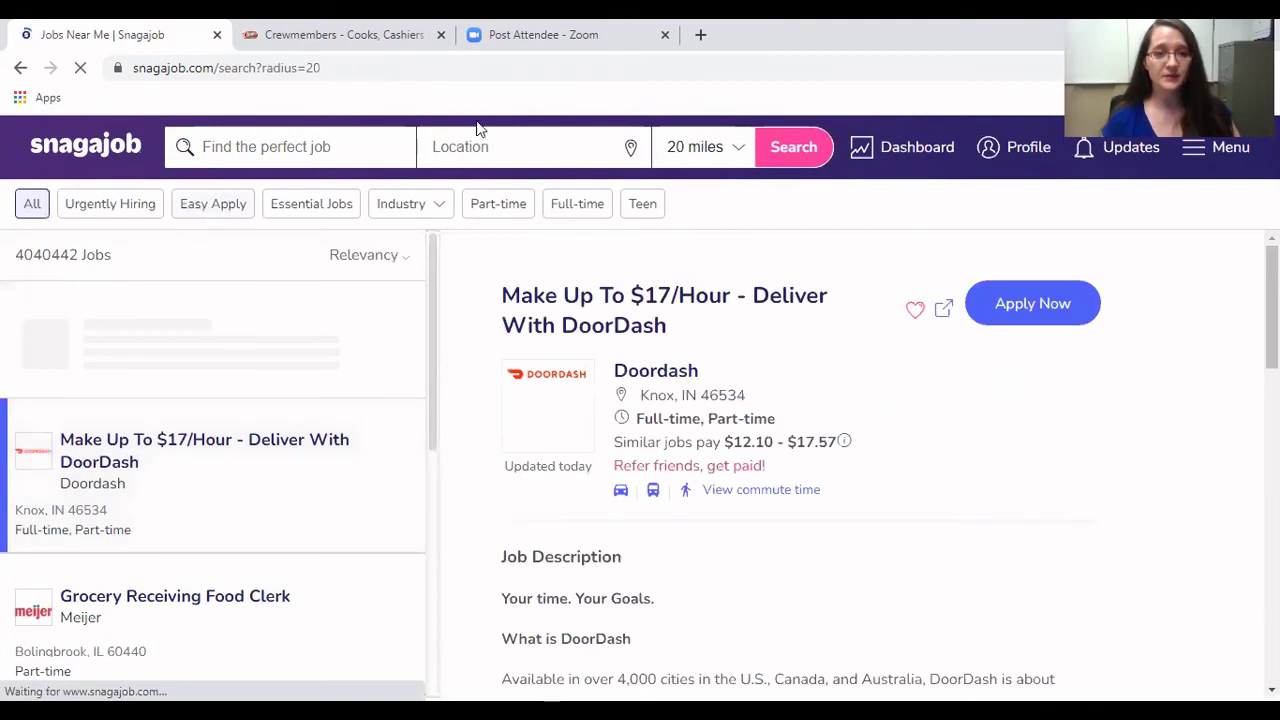
left_click(455, 148)
type("b")
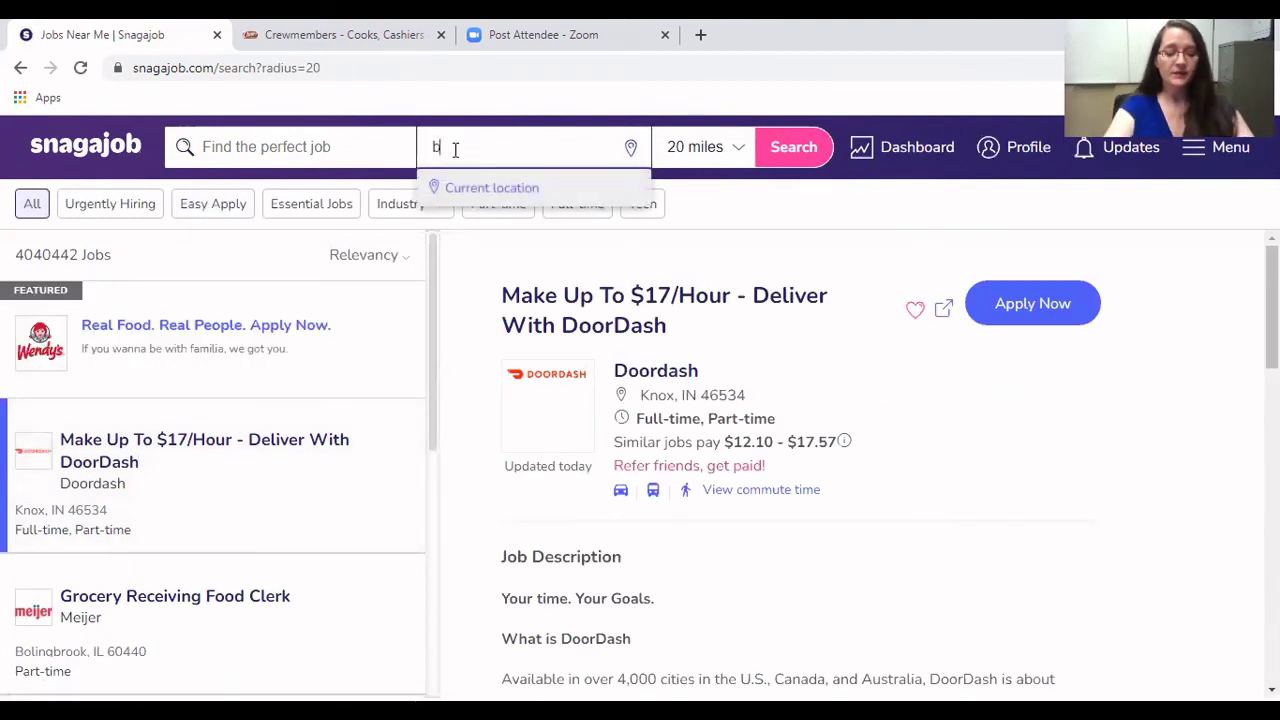
type("aton rouge")
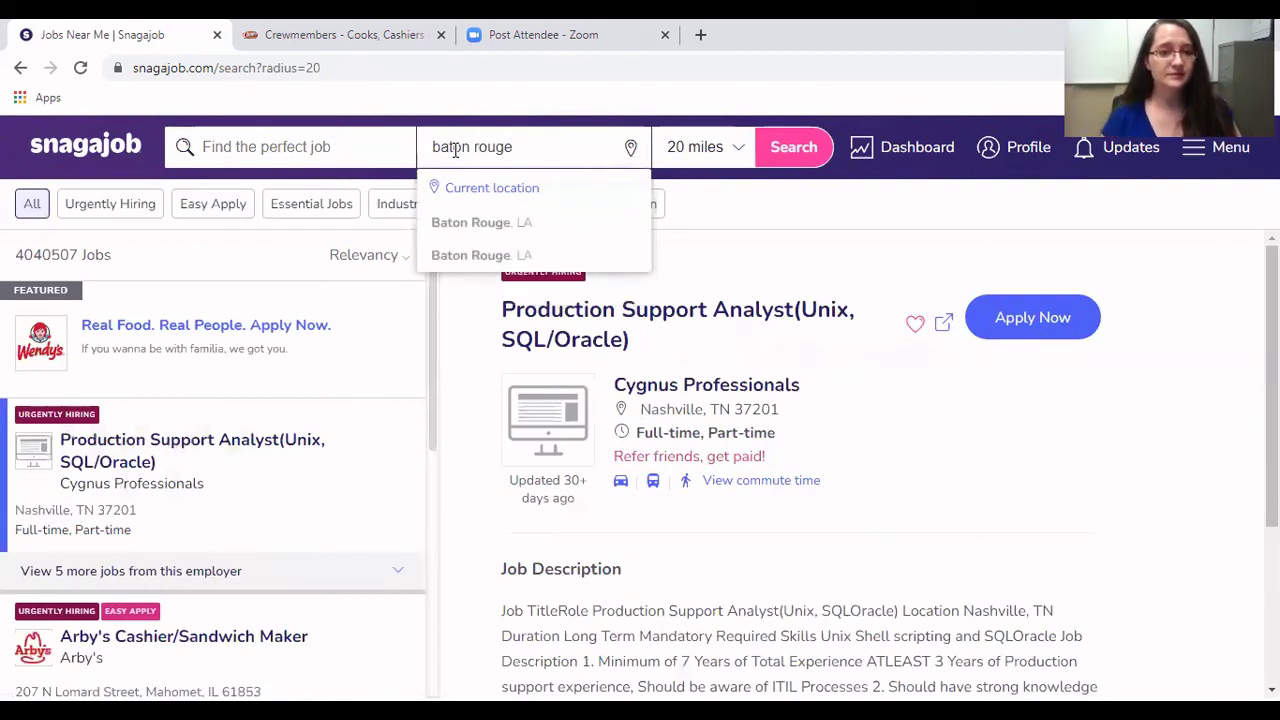
left_click(466, 228)
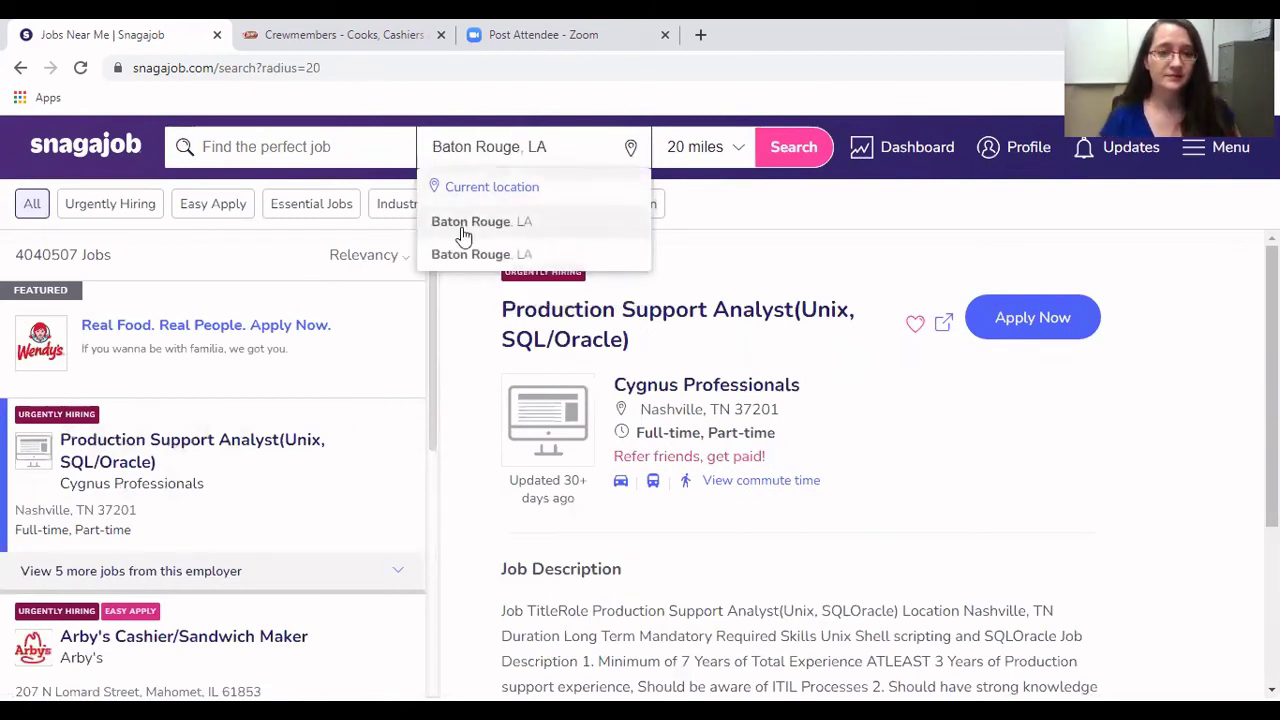
Step: Filter the job results to Easy Apply listings and reload the results page
left_click(206, 211)
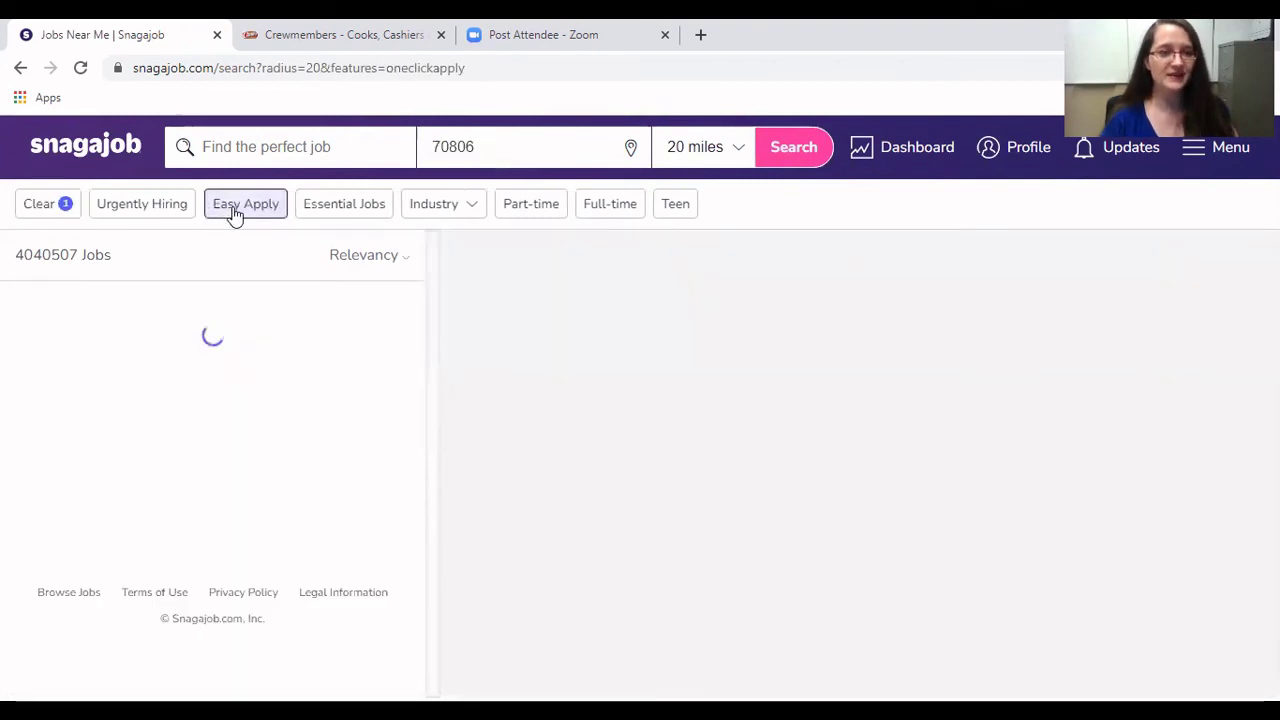
left_click(82, 69)
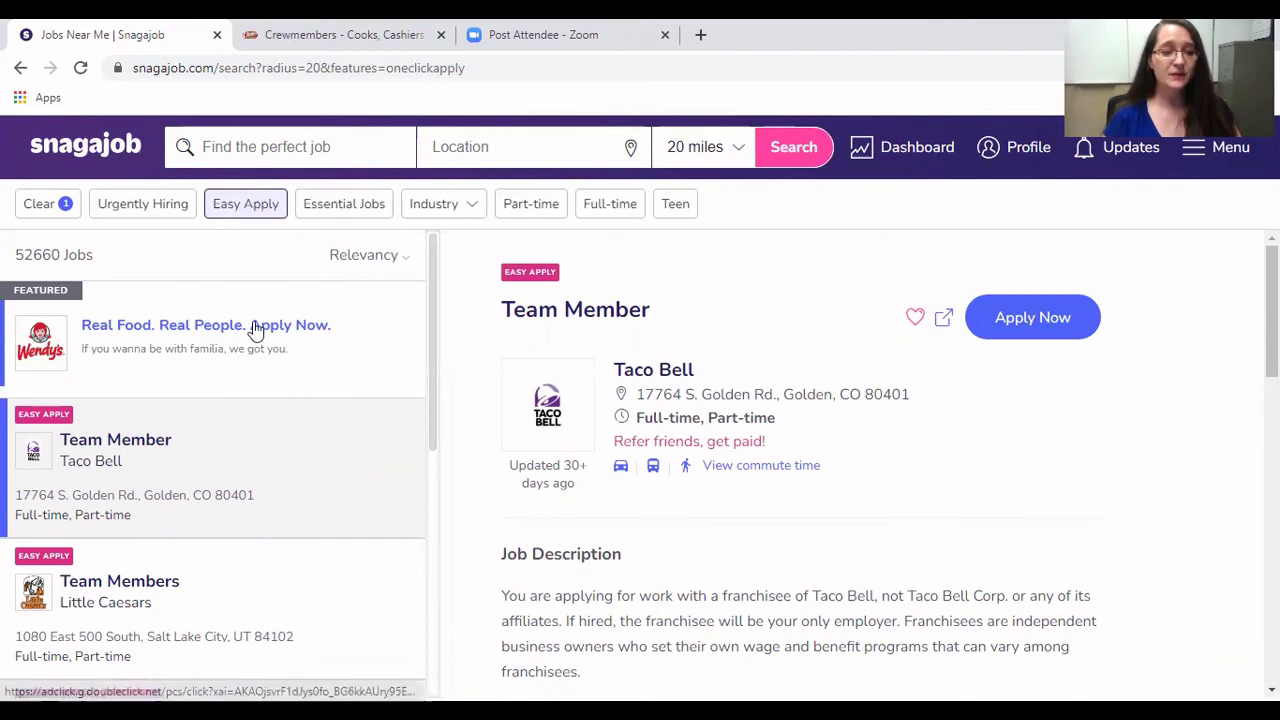
scroll(257, 330, "down", 1)
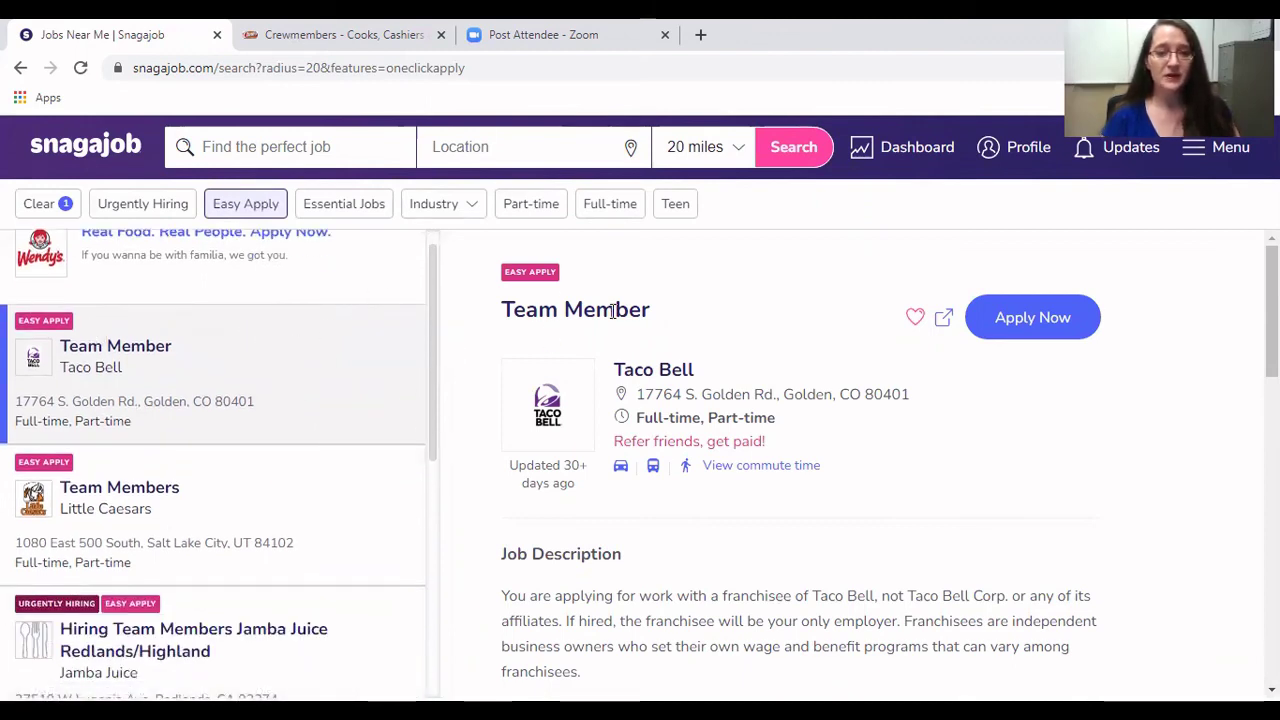
Step: Start the application for the Taco Bell Team Member job and examine its availability, transportation and weekly hours questions
left_click(1038, 325)
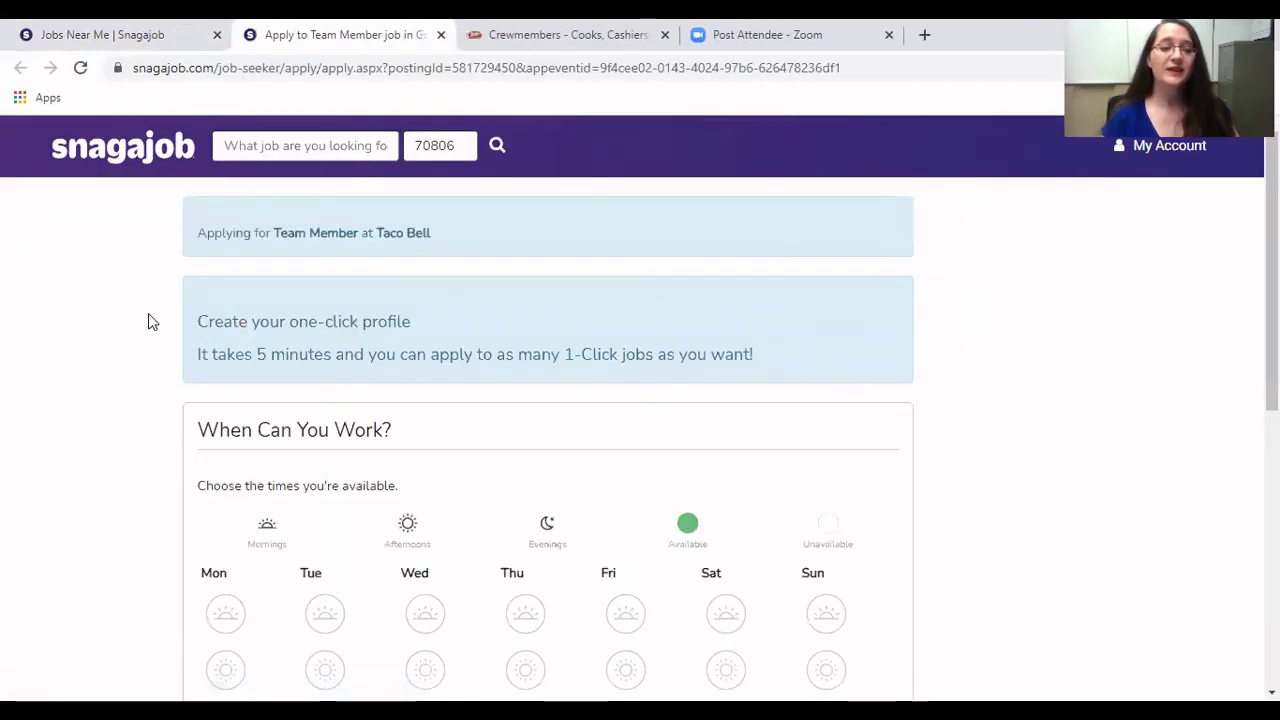
scroll(148, 313, "down", 1)
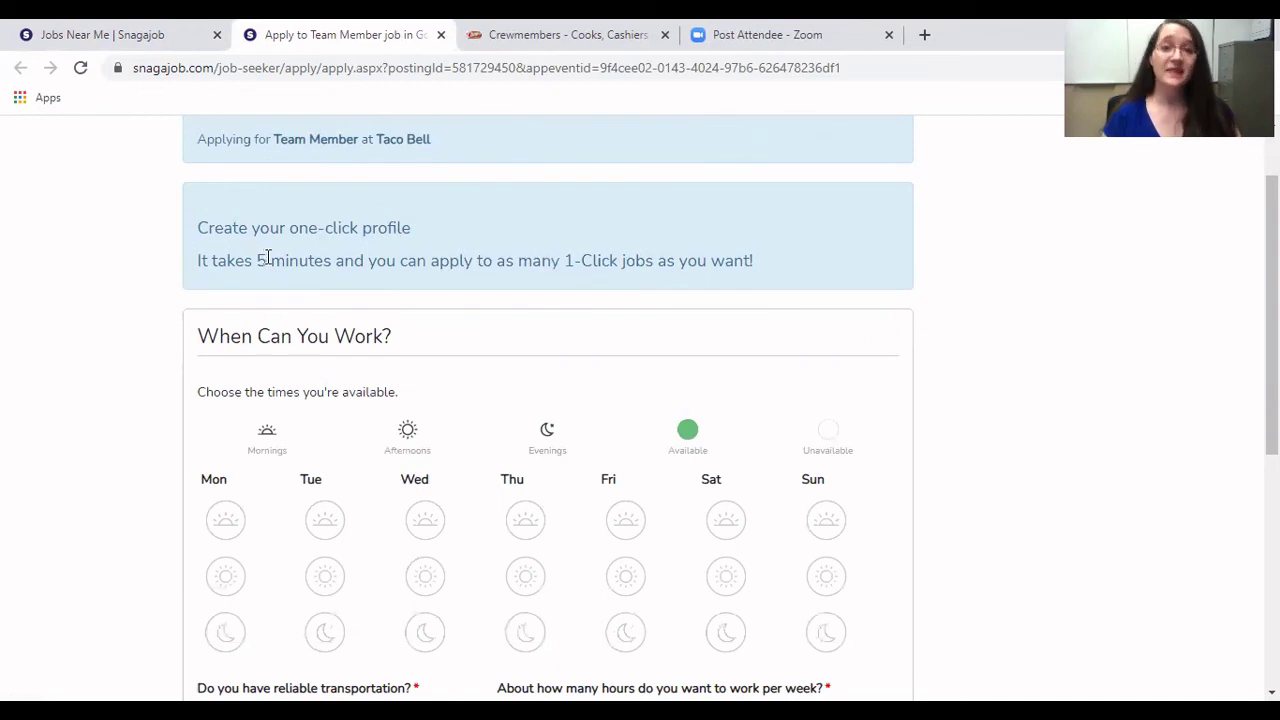
scroll(106, 274, "down", 2)
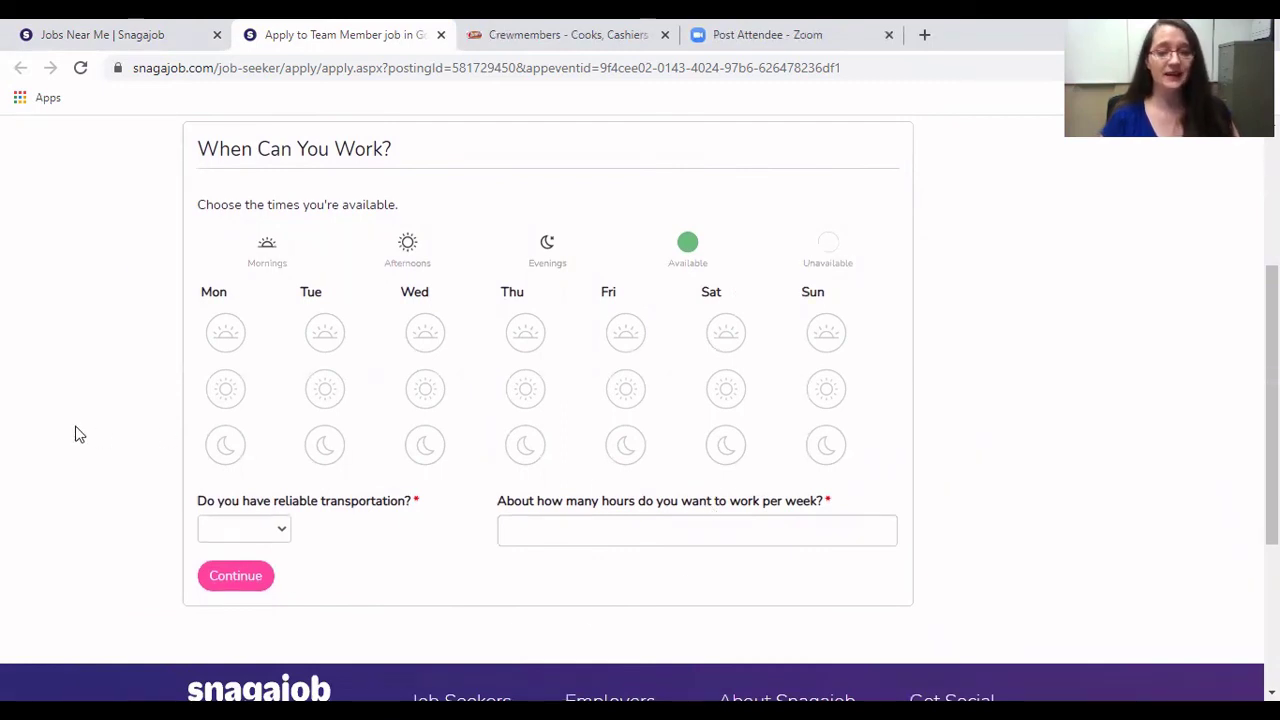
scroll(79, 434, "up", 3)
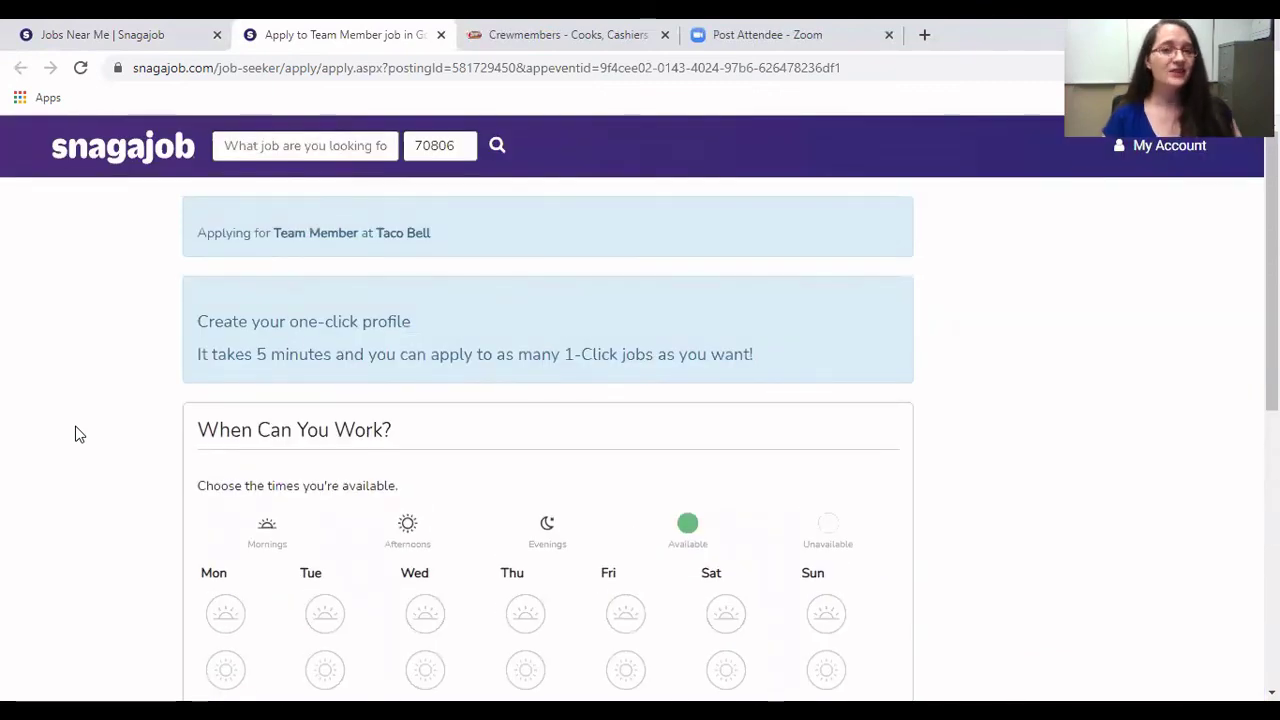